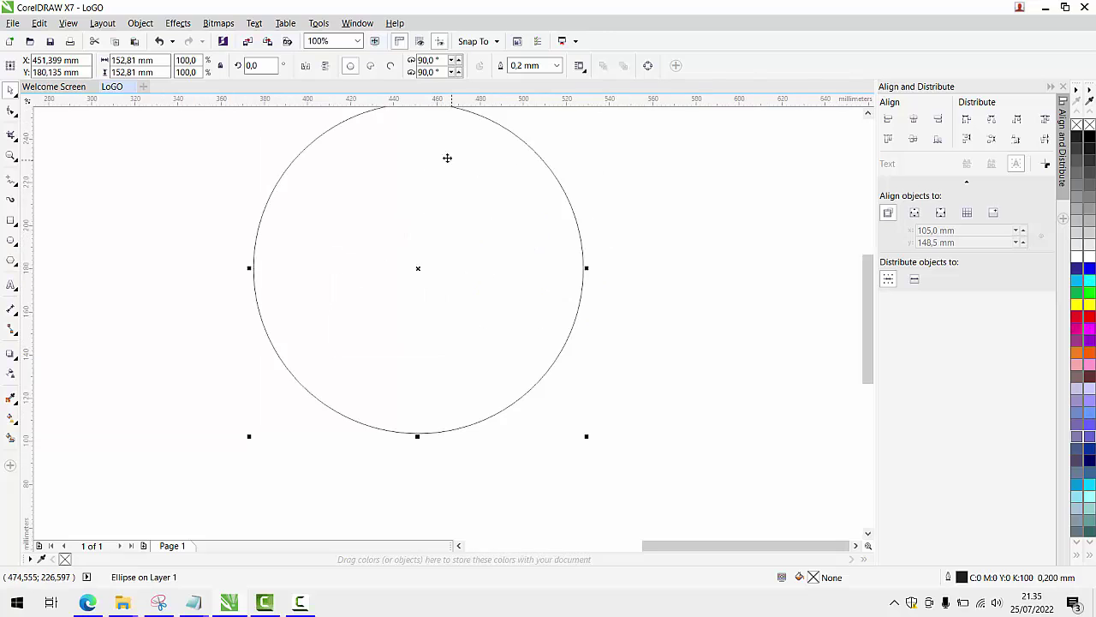
Step: Draw a rectangle about 226 mm wide and 63 mm high across the middle of the circle
scroll(450, 161, "down", 1)
scroll(449, 161, "up", 1)
left_click(400, 197)
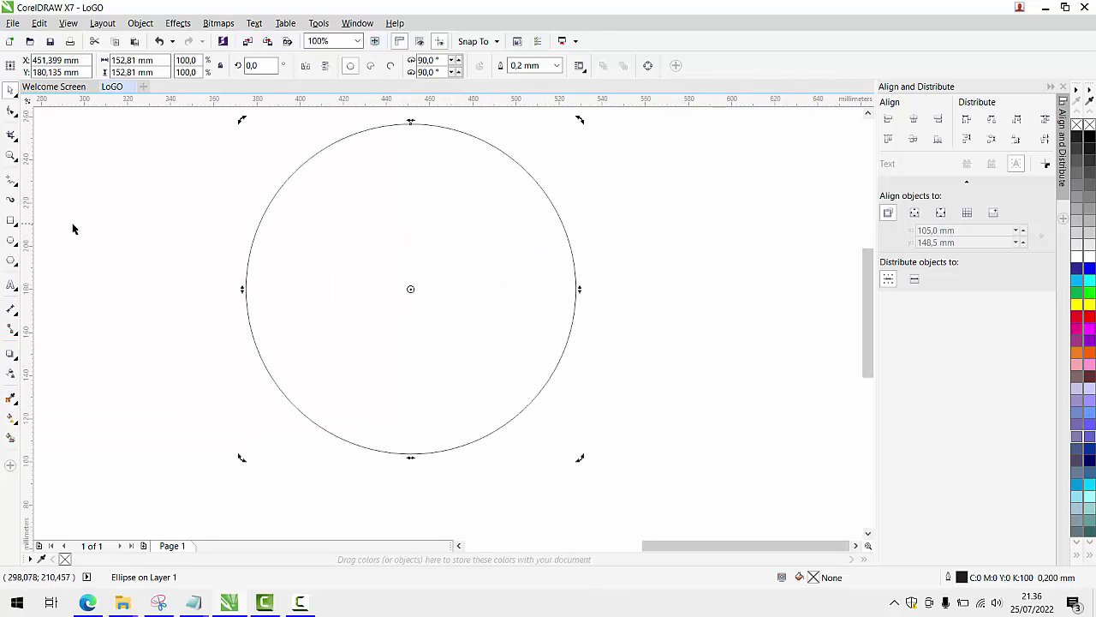
left_click(12, 221)
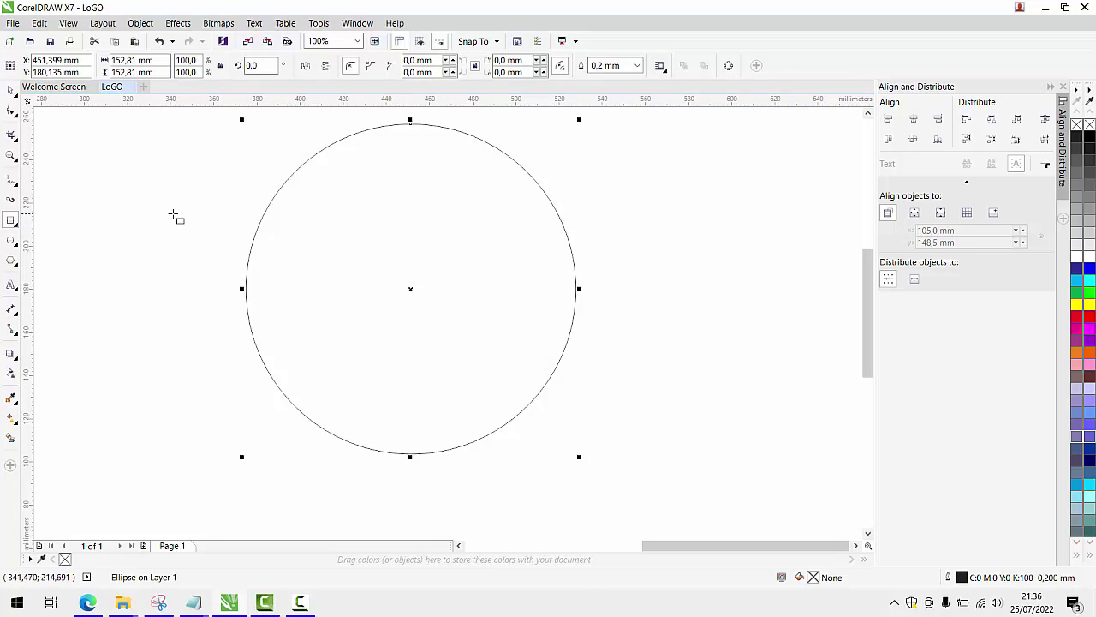
left_click_drag(173, 214, 665, 351)
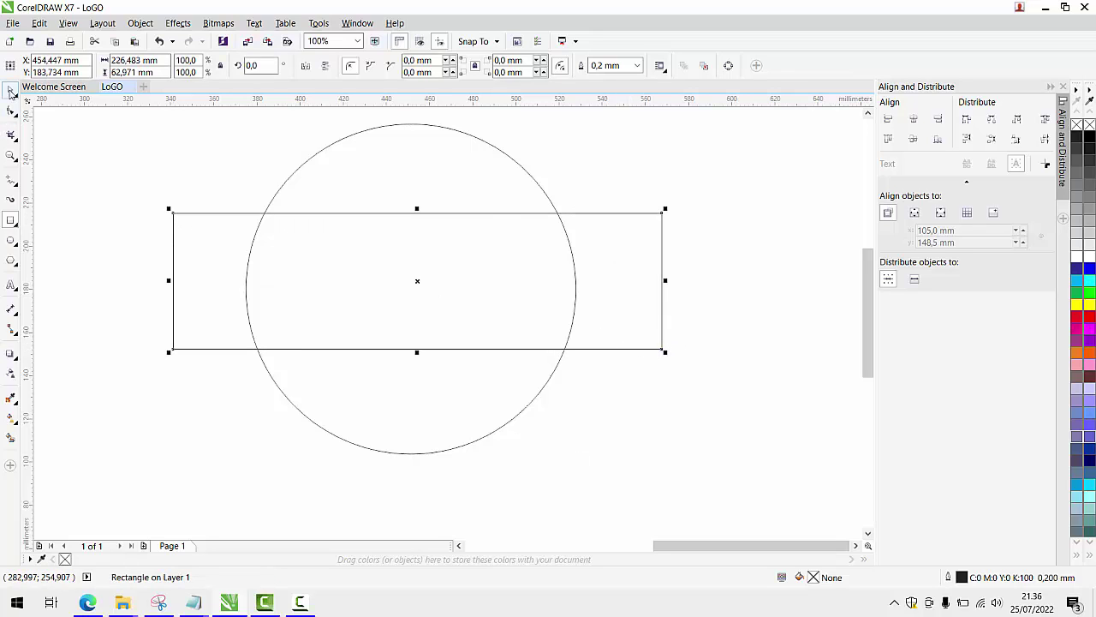
Step: Narrow the rectangle to about 211 mm and centre it and the circle on each other horizontally and vertically
left_click(11, 92)
left_click_drag(662, 283, 630, 283)
key("ctrl+a")
scroll(376, 232, "down", 1)
left_click_drag(228, 151, 594, 385)
left_click(913, 125)
left_click(915, 139)
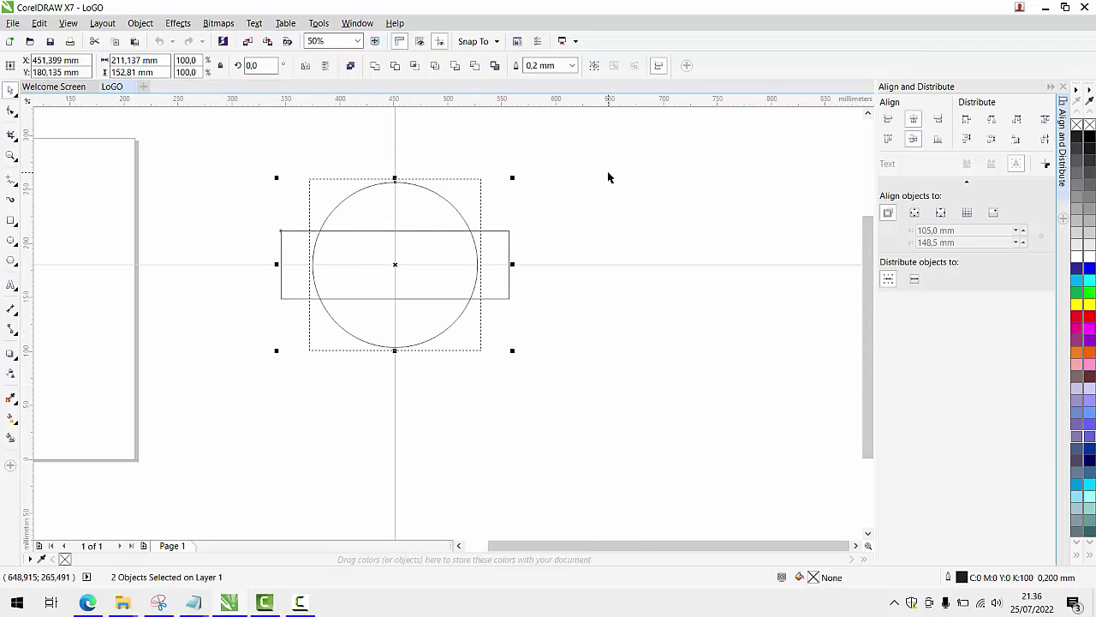
Step: Reduce the rectangle's height to about 51 mm, keeping it centred on the circle
left_click(609, 175)
left_click(410, 258)
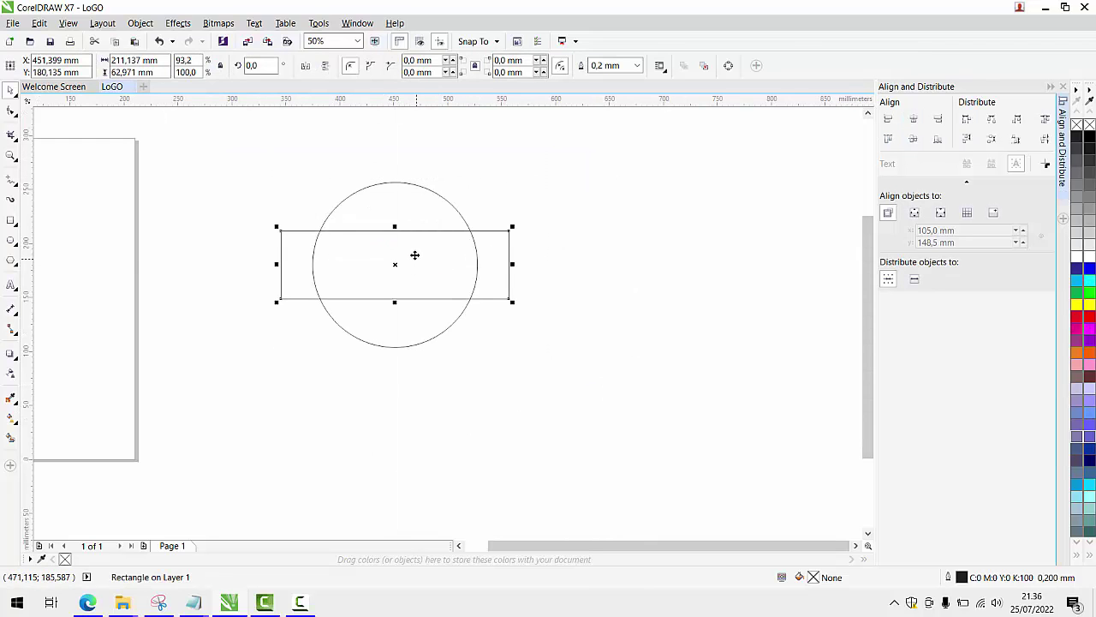
left_click_drag(395, 227, 396, 237)
Step: Try to trim the rectangle with the circle, and undo the trim
left_click(402, 211)
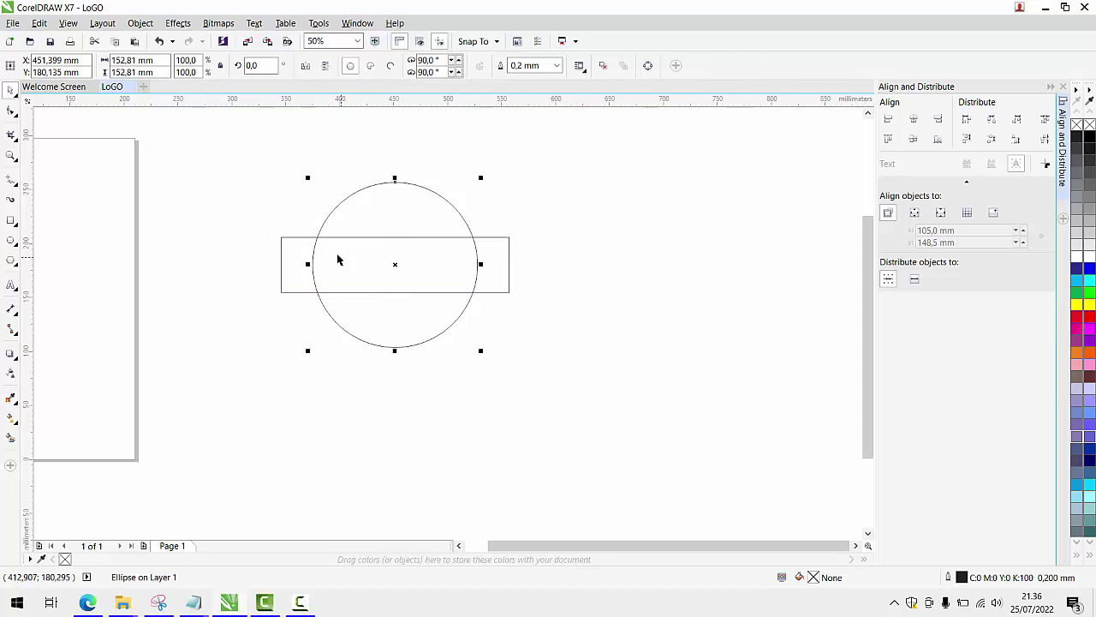
left_click(304, 250, "shift")
left_click(394, 66)
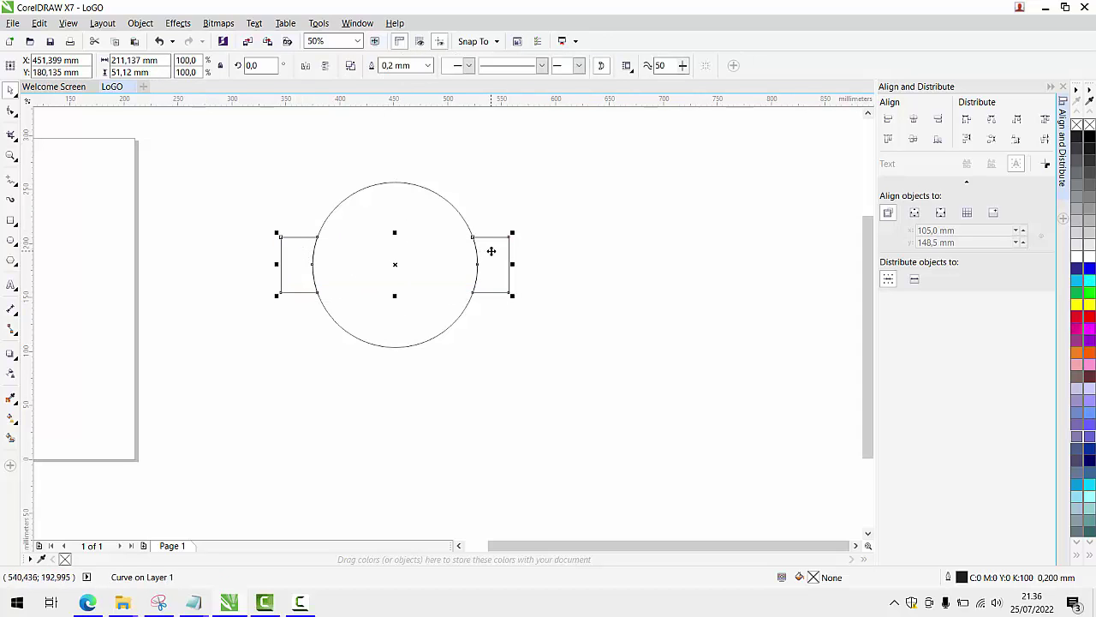
key("ctrl+z")
scroll(456, 405, "up", 1)
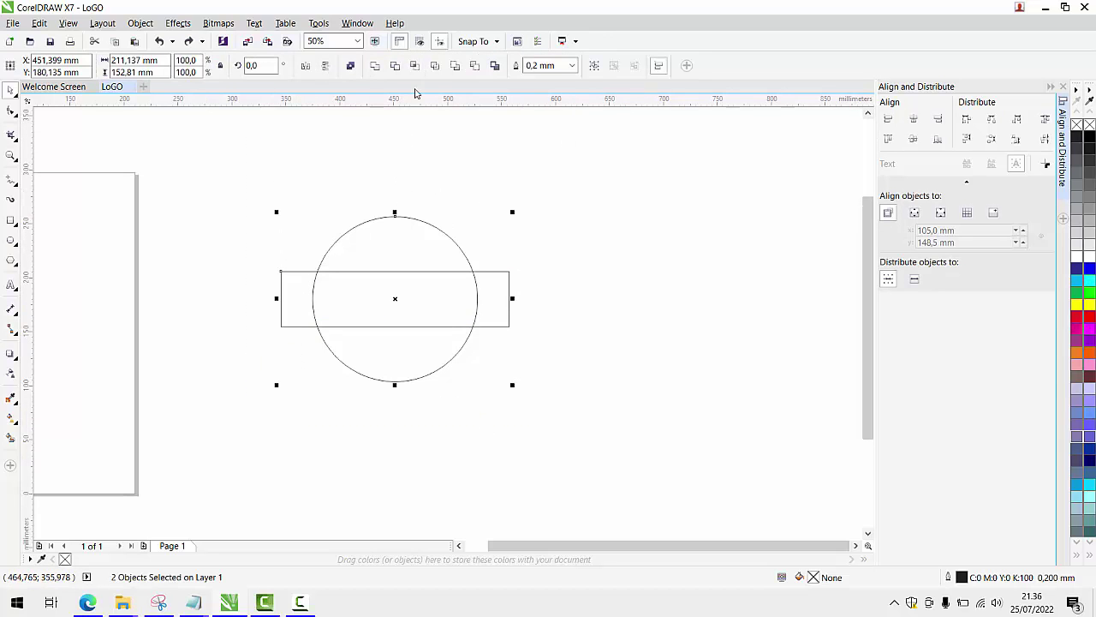
Step: Try to trim the circle with the rectangle and delete the rectangle, and undo both changes
left_click(395, 66)
left_click(567, 249)
left_click(472, 297)
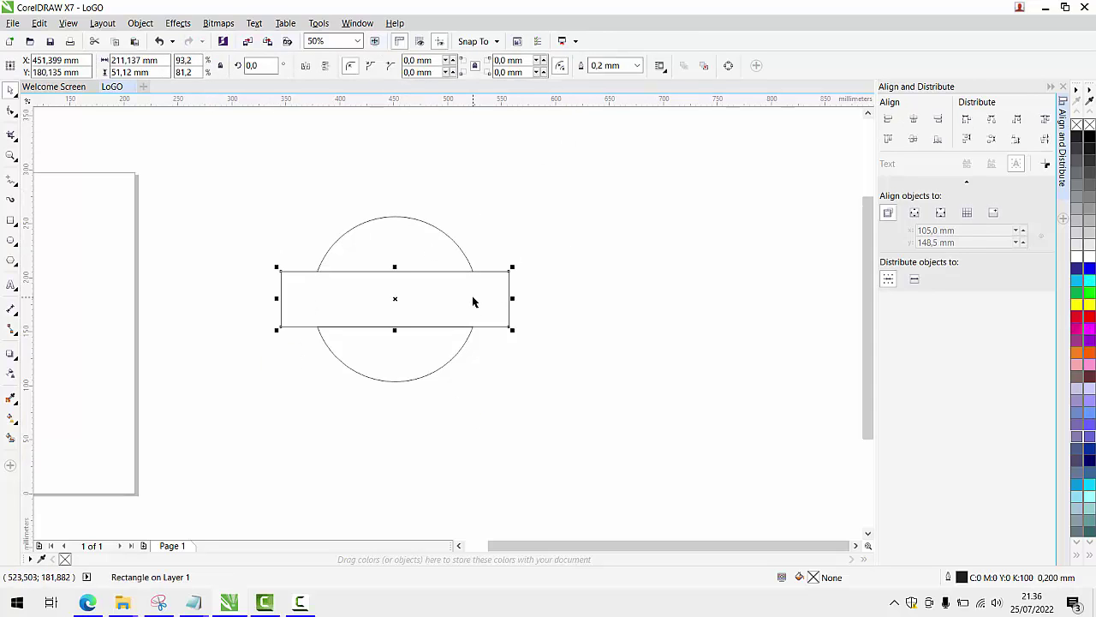
key("Delete")
scroll(374, 262, "up", 1)
key("ctrl+z")
key("ctrl+z")
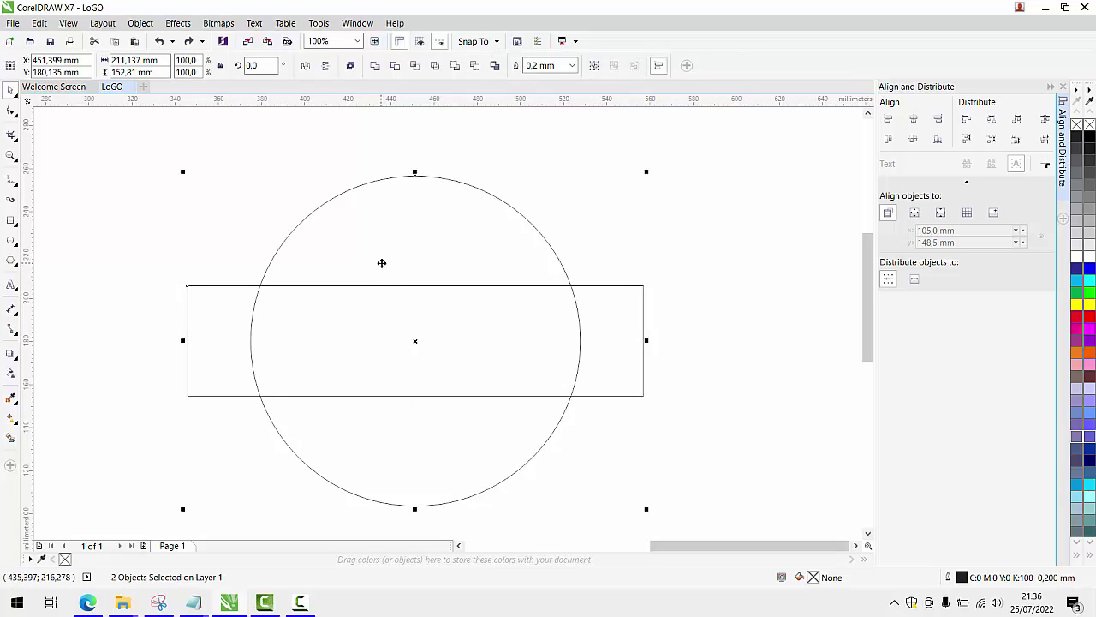
Step: Convert the rectangle crossing the circle to curves
left_click(406, 328)
left_click(633, 203)
left_click(588, 296)
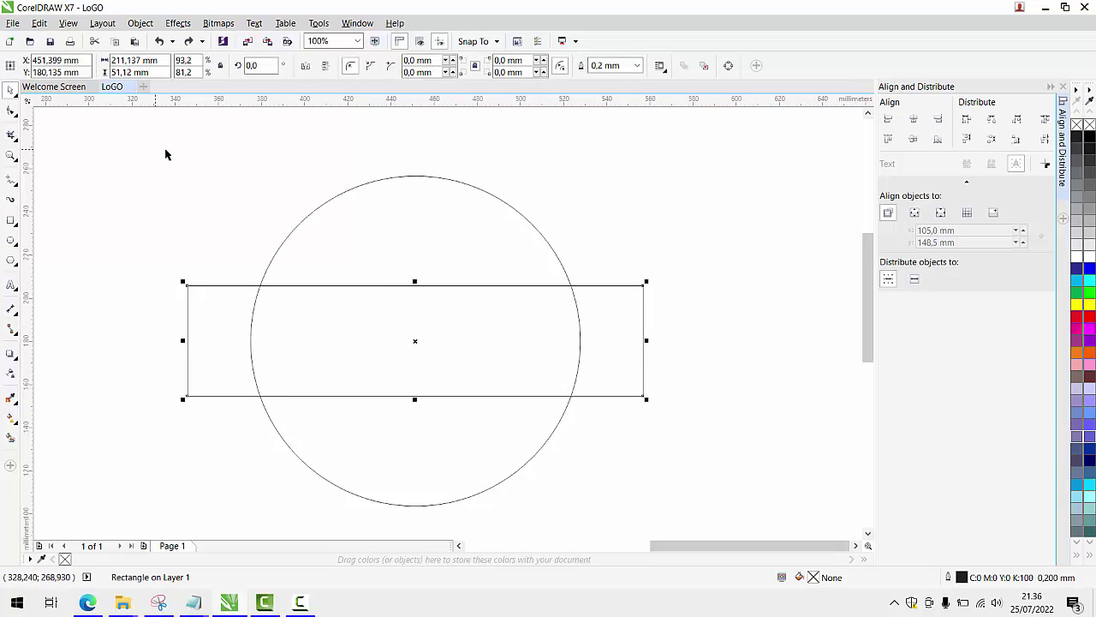
left_click(15, 115)
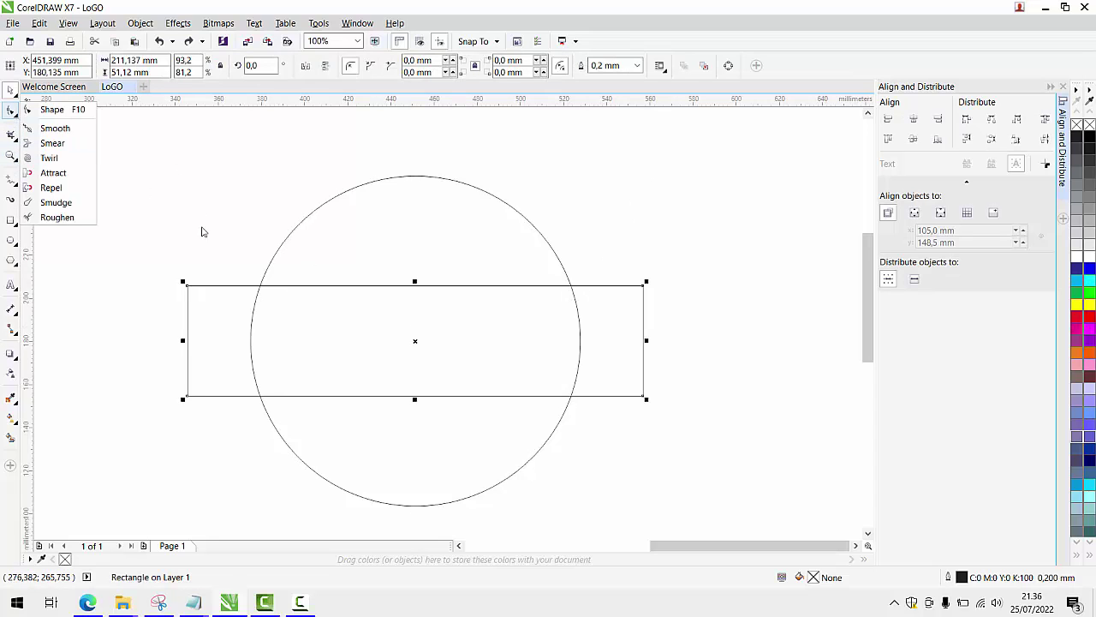
left_click(56, 109)
right_click(465, 294)
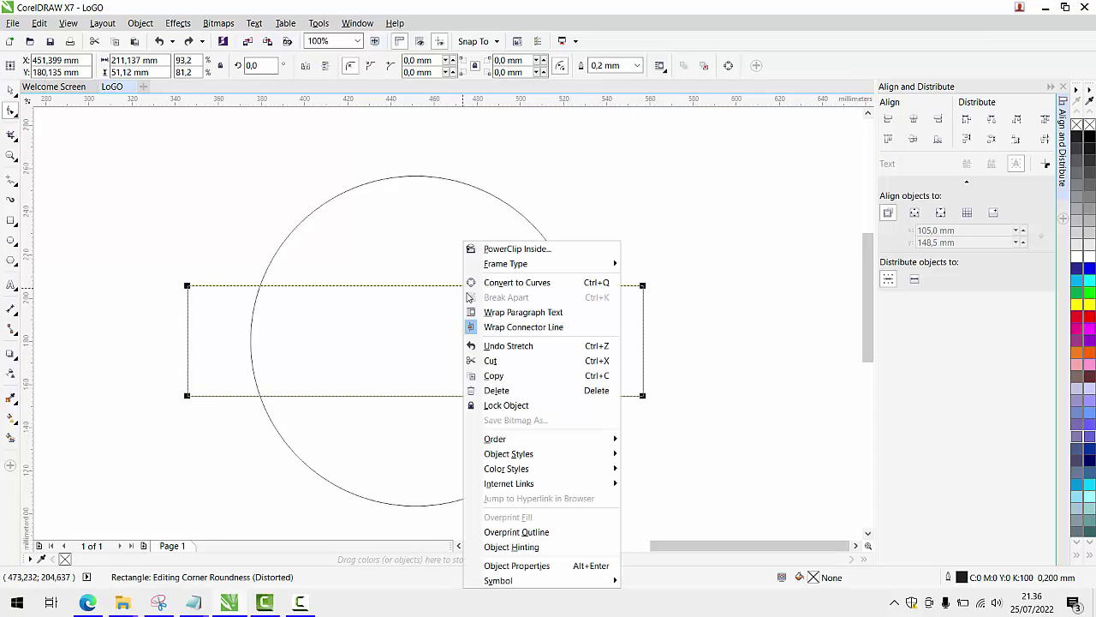
left_click(478, 282)
Step: Convert the rectangle's straight upper and lower edges into curve segments with the Shape tool
left_click(419, 287)
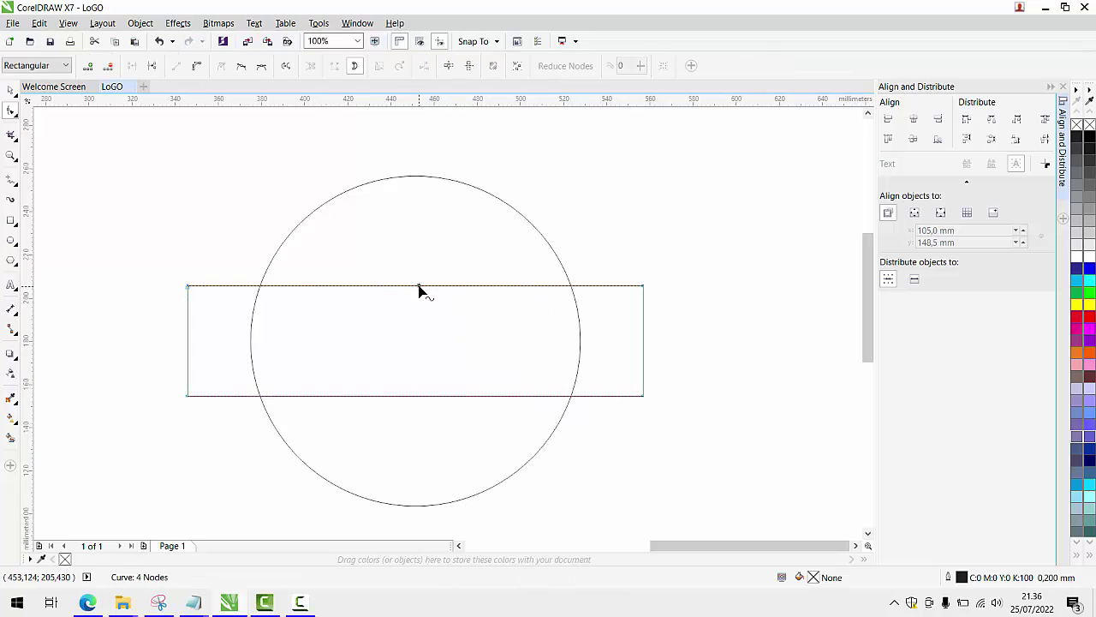
left_click(197, 67)
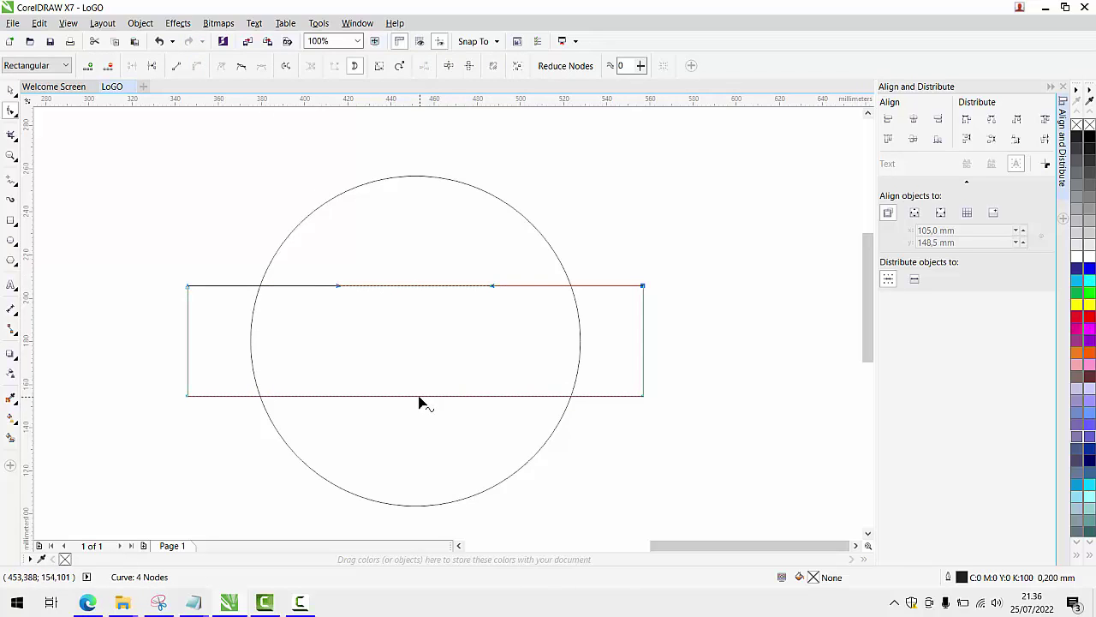
left_click(419, 398)
left_click(199, 68)
Step: Bend the rectangle's upper edge into an S-wave that dips on the left and rises on the right
left_click(390, 287)
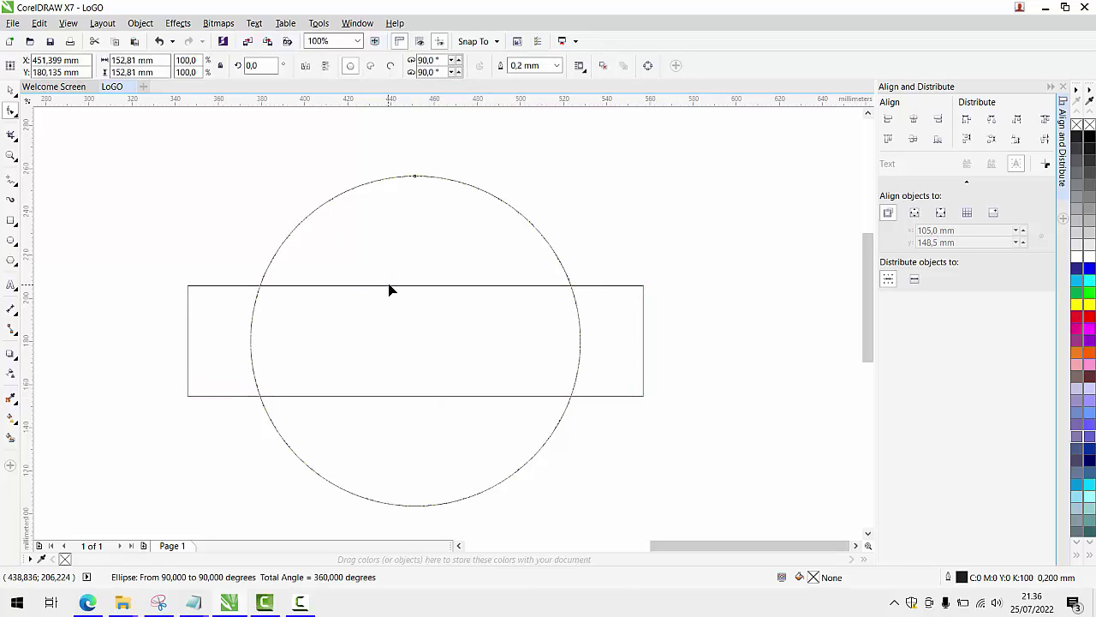
left_click(398, 287)
left_click(189, 286)
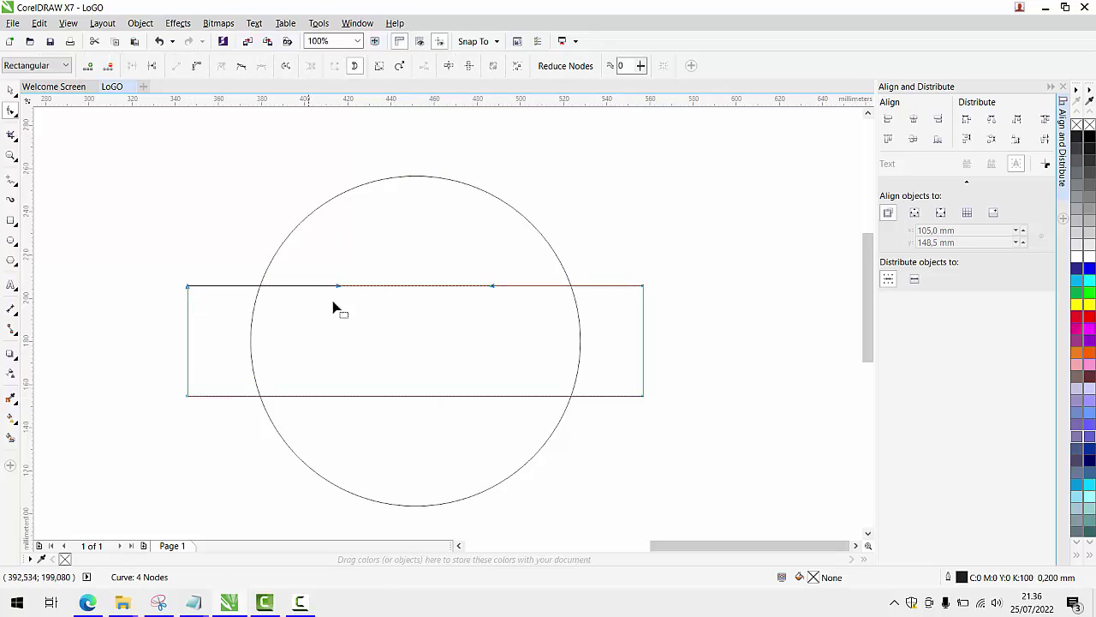
left_click_drag(337, 292, 326, 359)
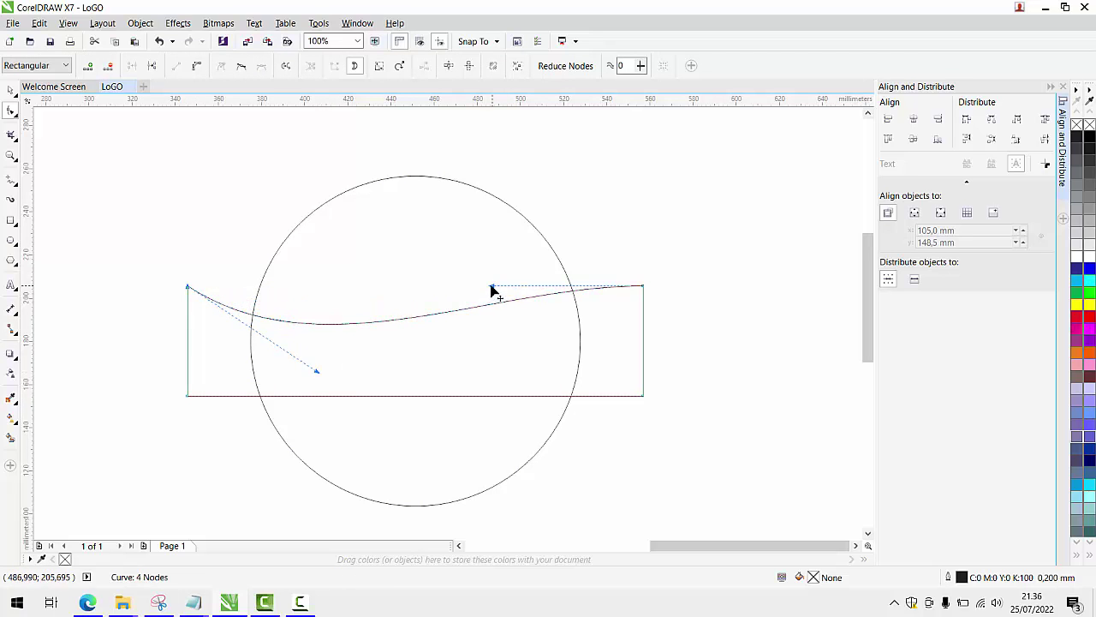
left_click_drag(492, 291, 514, 242)
left_click(412, 367)
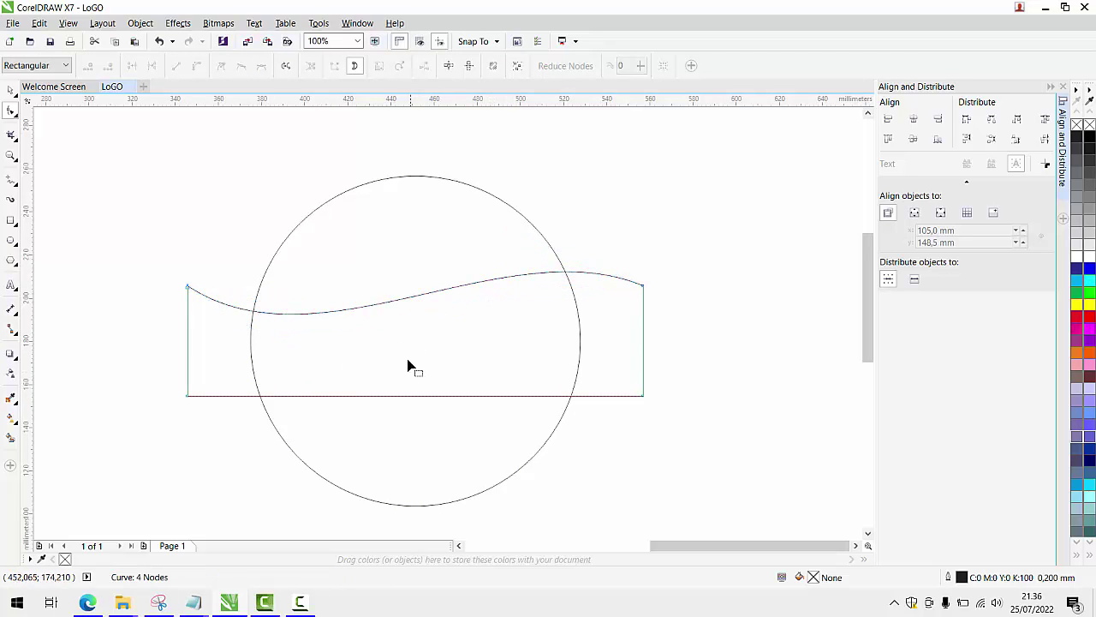
Step: Bend the lower edge into a matching S-wave and slightly flatten the right part of the upper edge's curve
left_click(191, 399)
left_click_drag(340, 397, 519, 332)
left_click(643, 288)
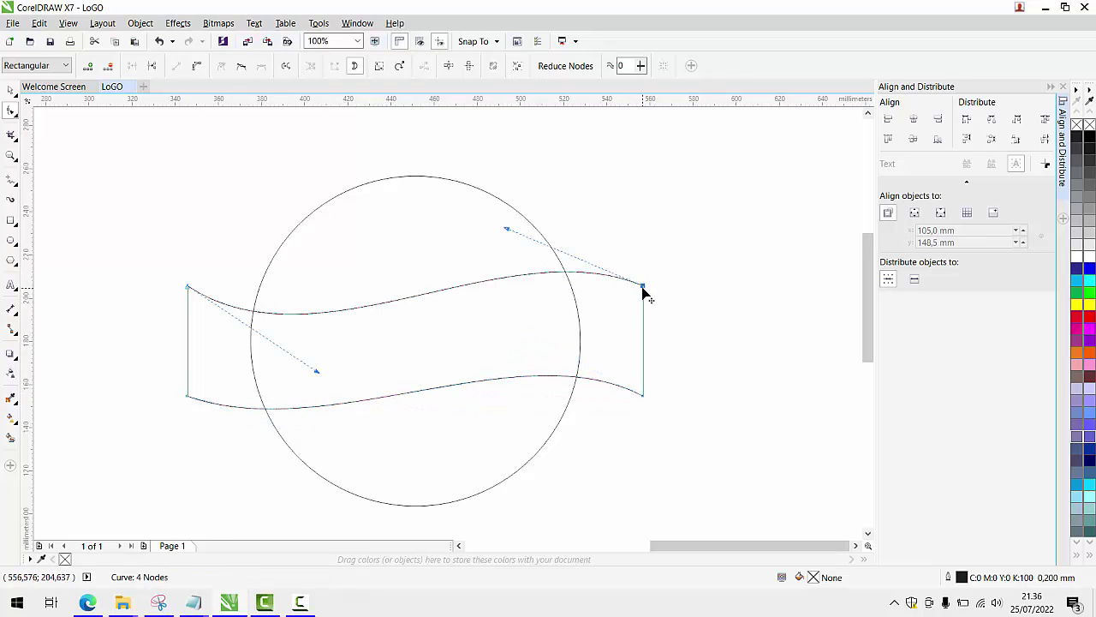
left_click_drag(507, 232, 517, 243)
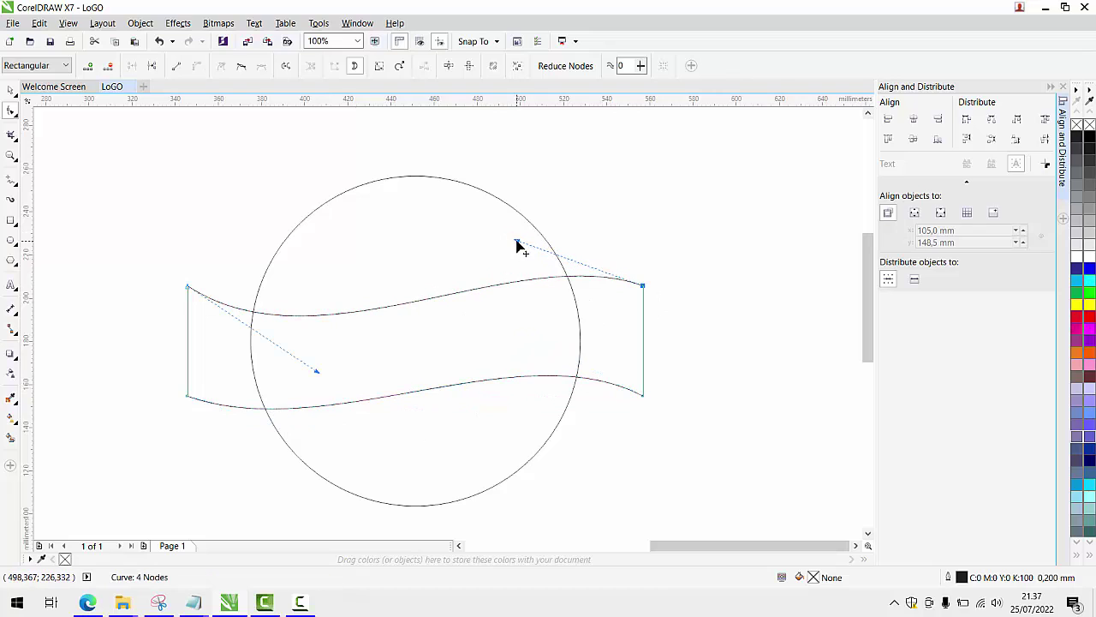
Step: Trim the circle with the wavy band and delete the band
left_click(12, 91)
key("ctrl+a")
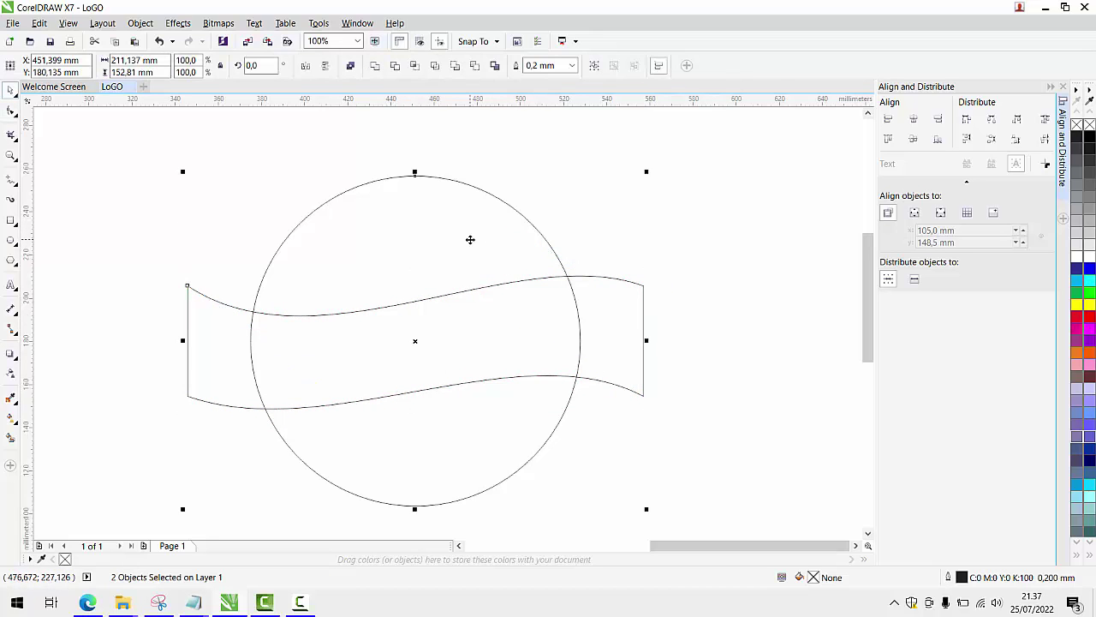
left_click(395, 66)
left_click(592, 318)
key("Delete")
Step: Deepen the wave along the lower edge of the upper circle part by reshaping its node handles
left_click(406, 261)
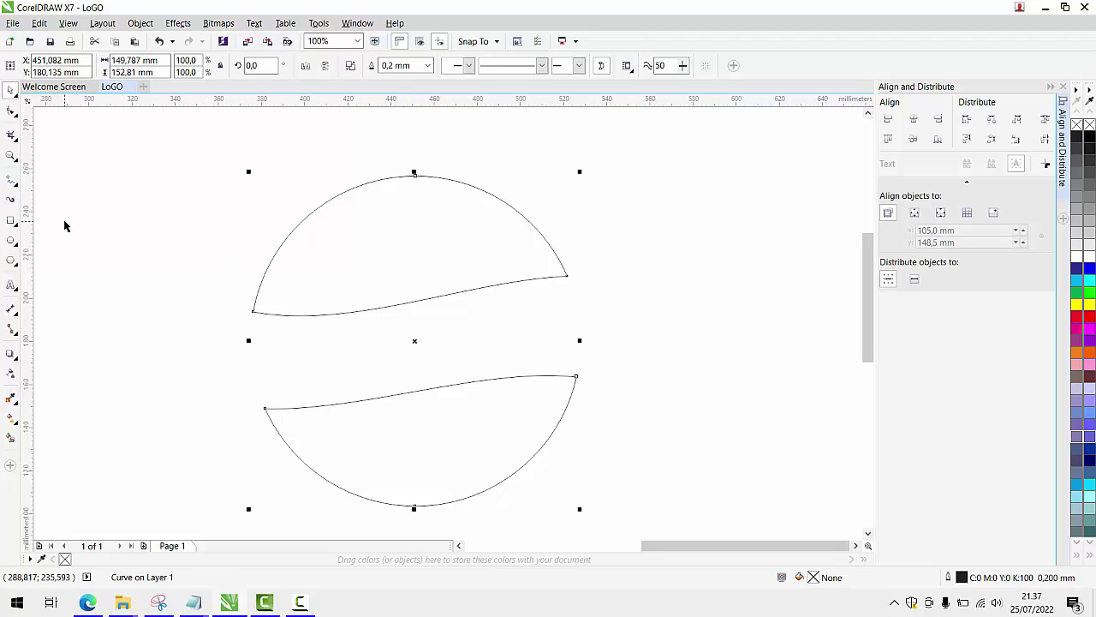
left_click(12, 112)
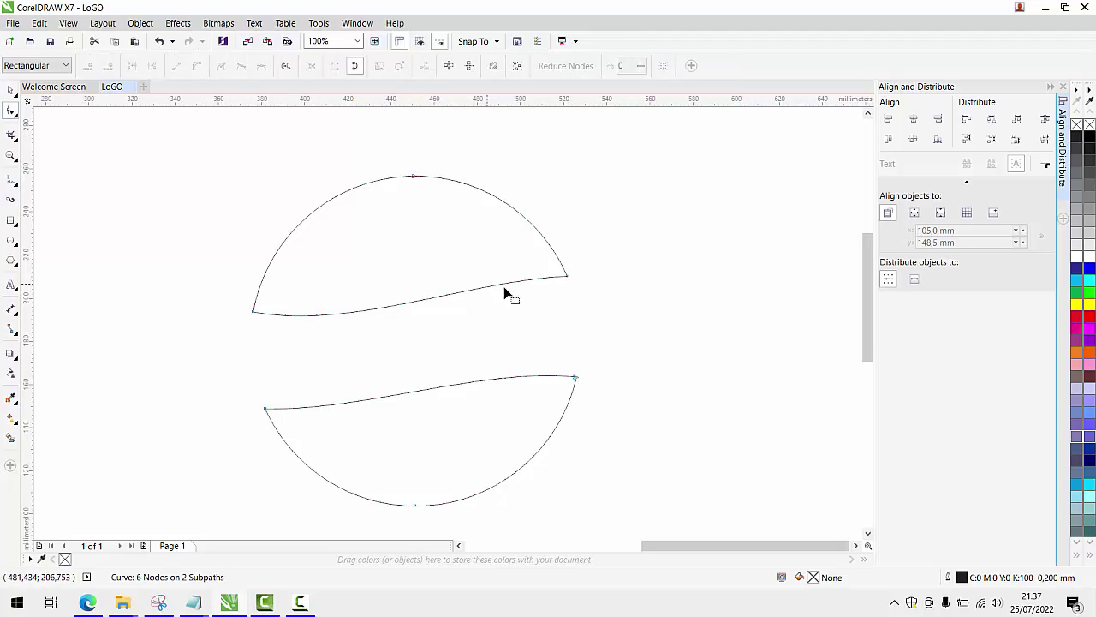
left_click(563, 279)
left_click_drag(468, 281, 449, 239)
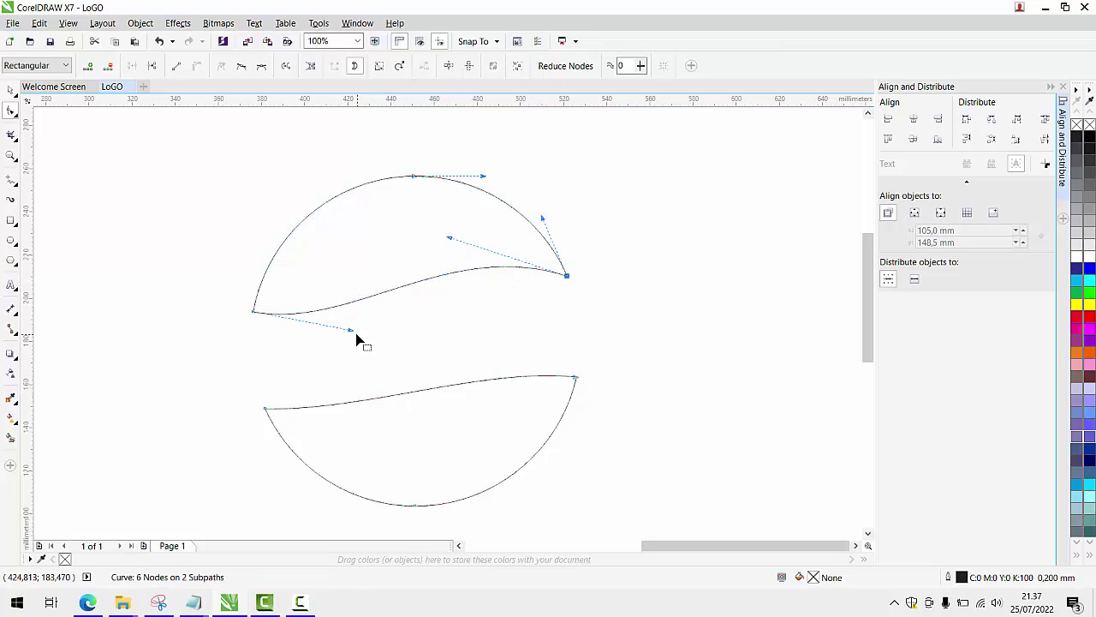
left_click_drag(352, 331, 370, 343)
Step: Deepen the wave along the upper edge of the lower circle part by reshaping its node handles
left_click(266, 410)
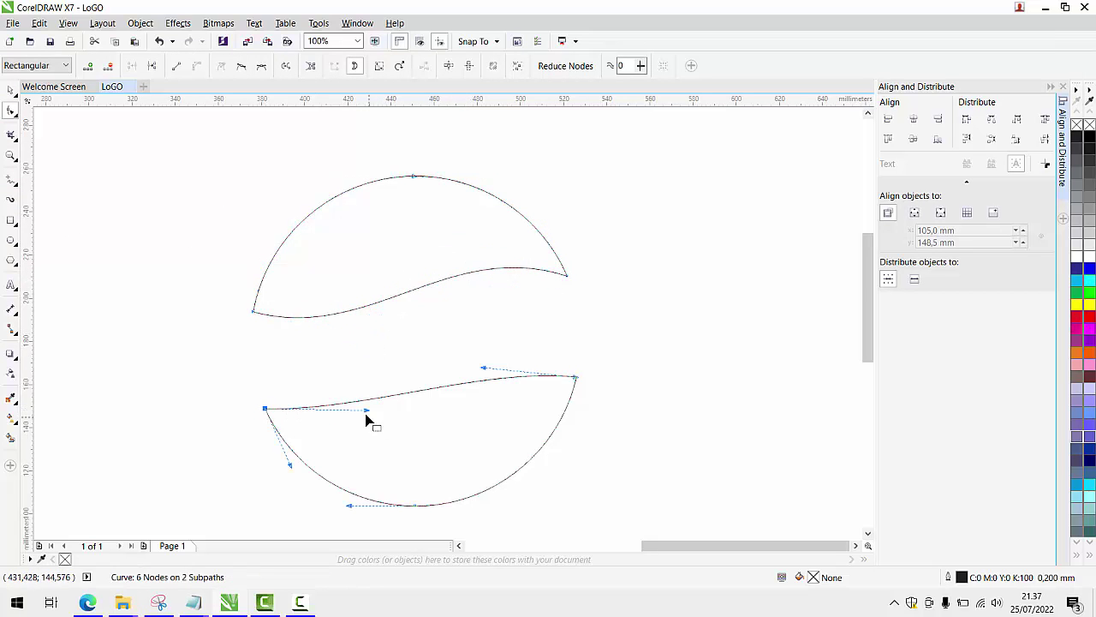
left_click_drag(367, 418, 377, 456)
left_click(485, 368)
left_click_drag(485, 369, 498, 329)
left_click(597, 289)
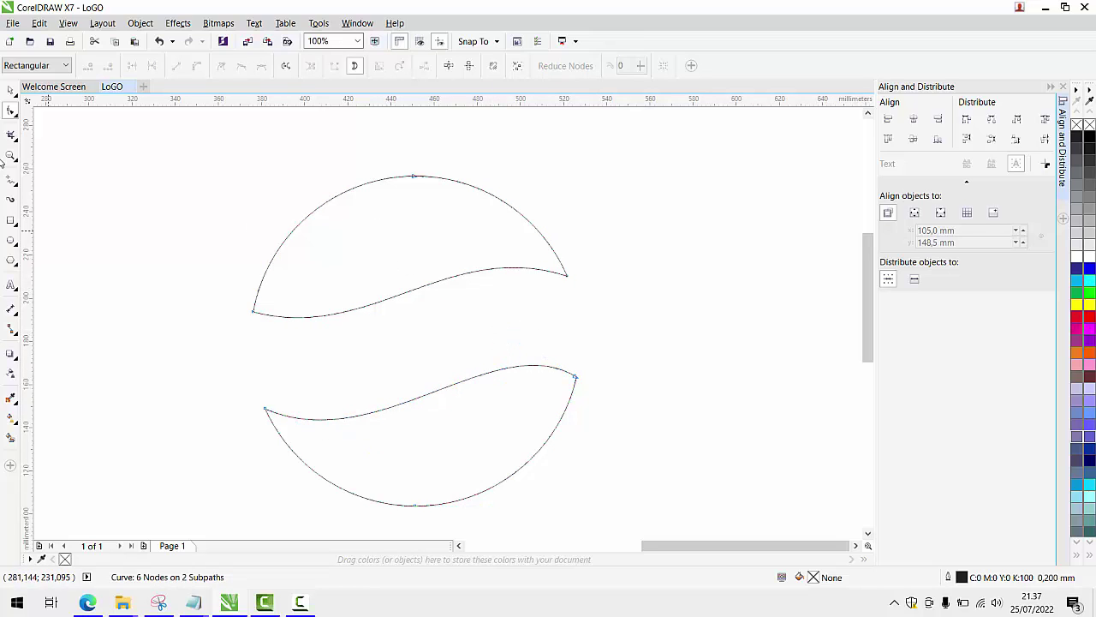
Step: Break the trimmed circle apart into separate upper and lower shapes
left_click(12, 90)
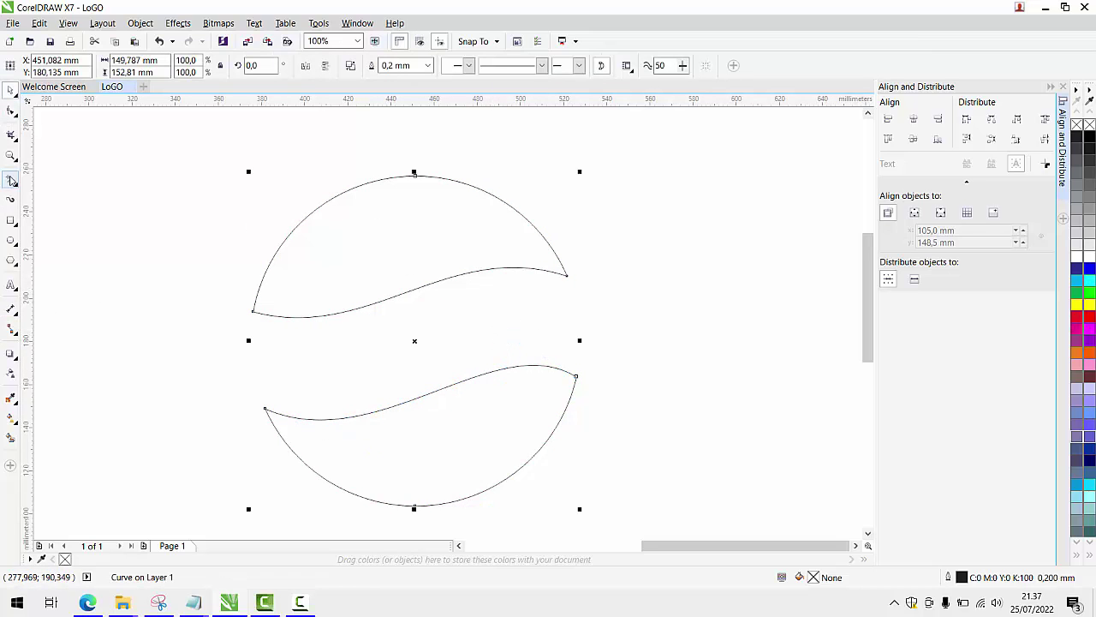
left_click(350, 66)
left_click(101, 233)
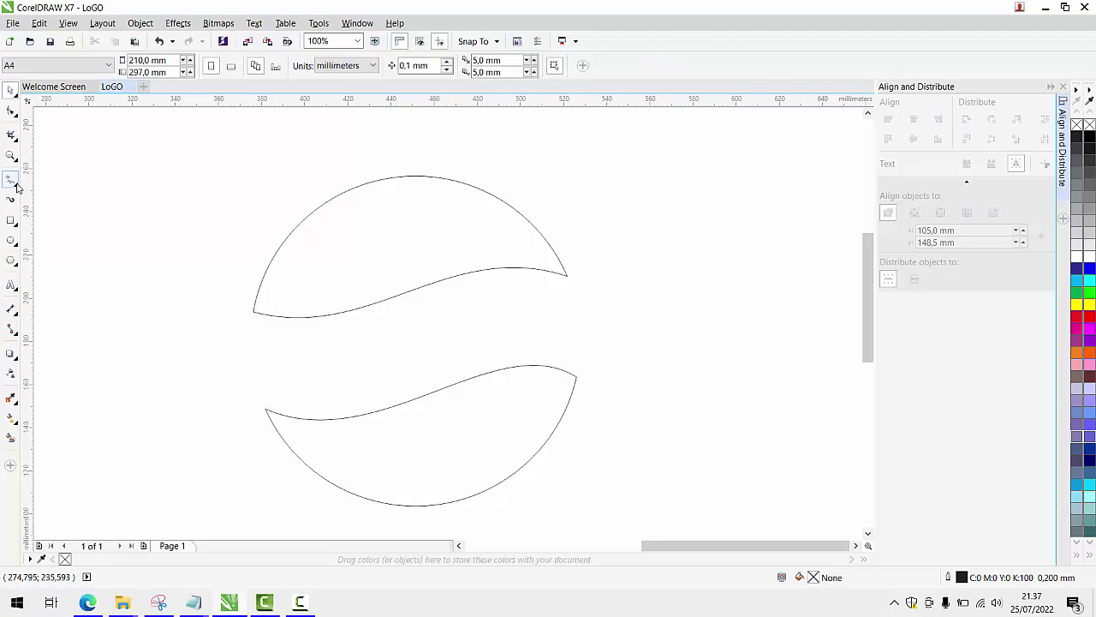
Step: Draw a closed curved Pen shape about 222 by 59 mm, arching through the upper part's two corners and extending below its wavy edge
double_click(16, 187)
key("Escape")
left_click(12, 184)
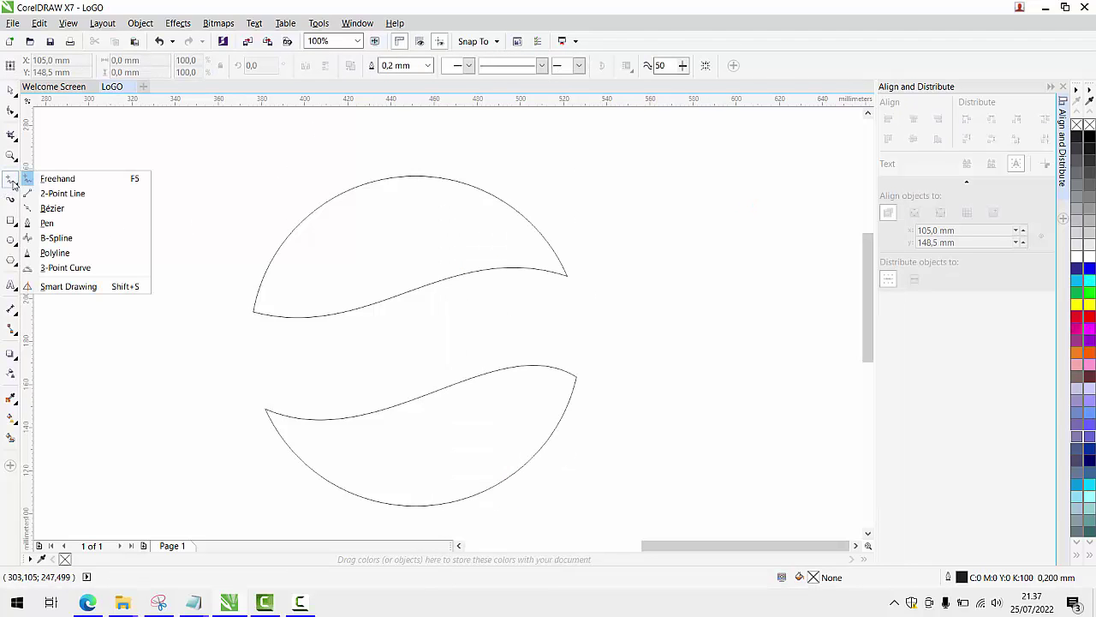
left_click(52, 222)
left_click(605, 318)
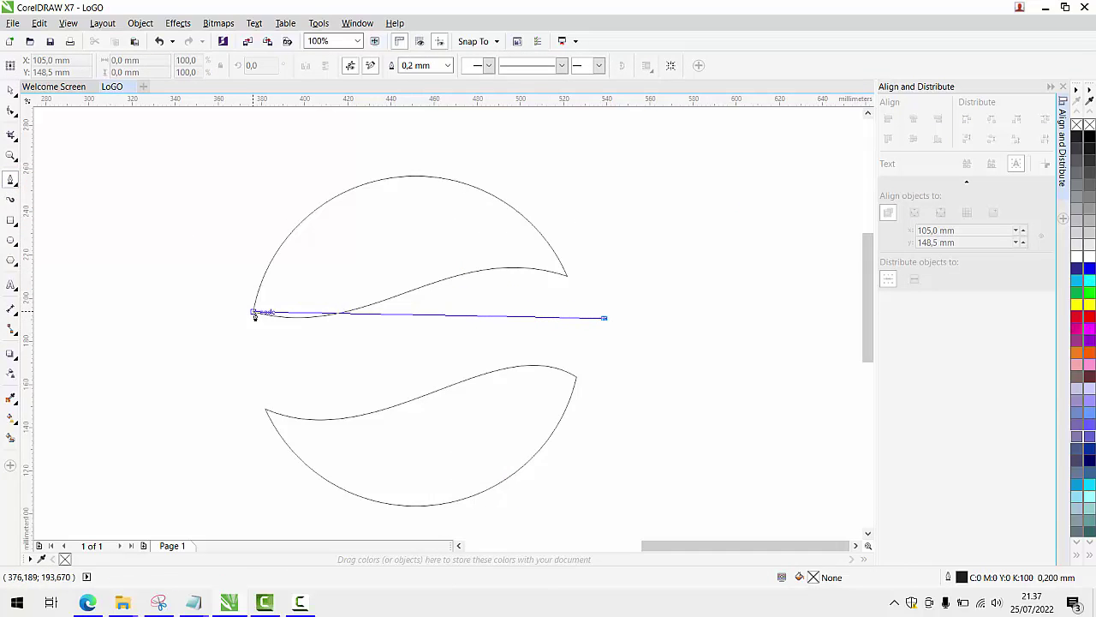
left_click_drag(254, 313, 118, 443)
scroll(257, 420, "down", 1)
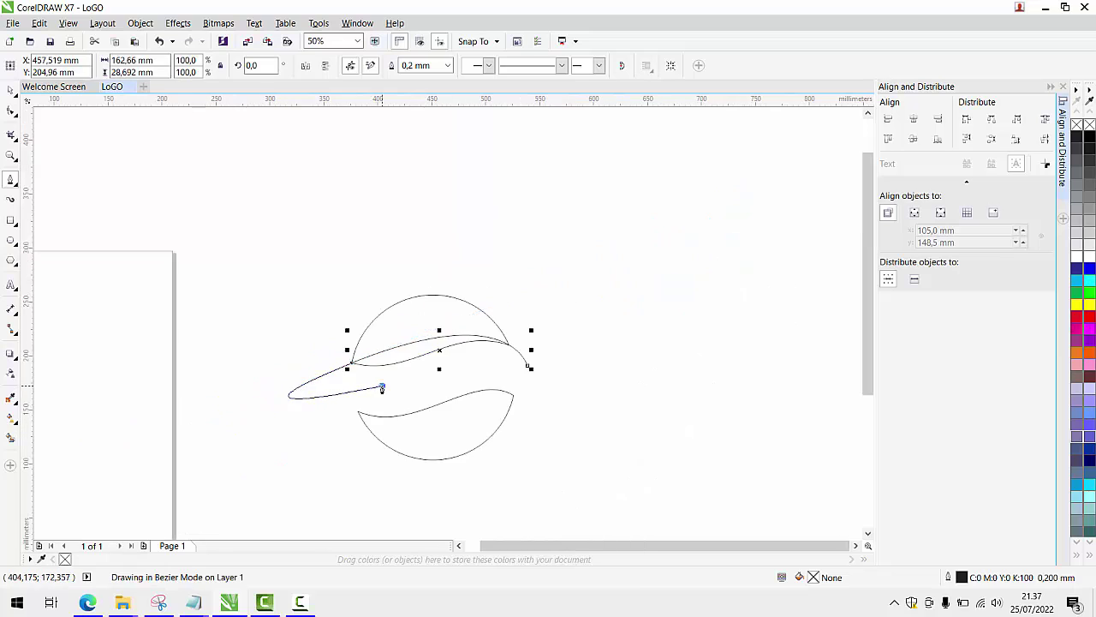
scroll(382, 389, "up", 2)
scroll(531, 372, "down", 1)
left_click(610, 359)
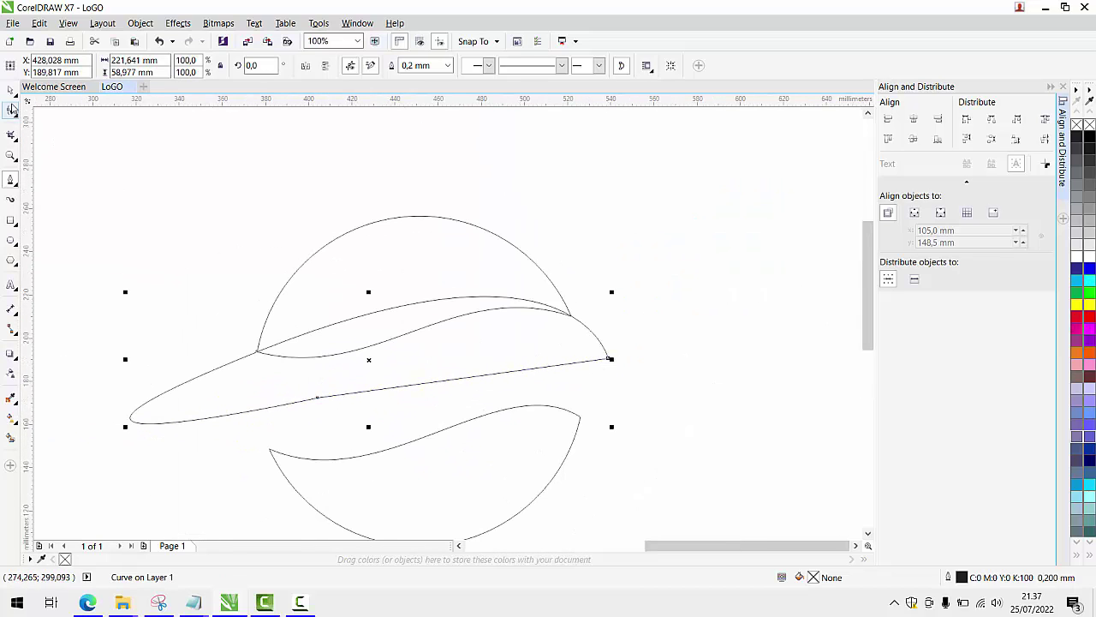
Step: Intersect the Pen shape with the upper circle part to form a thin crescent, and delete the Pen shape
left_click(11, 91)
left_click(419, 219, "shift")
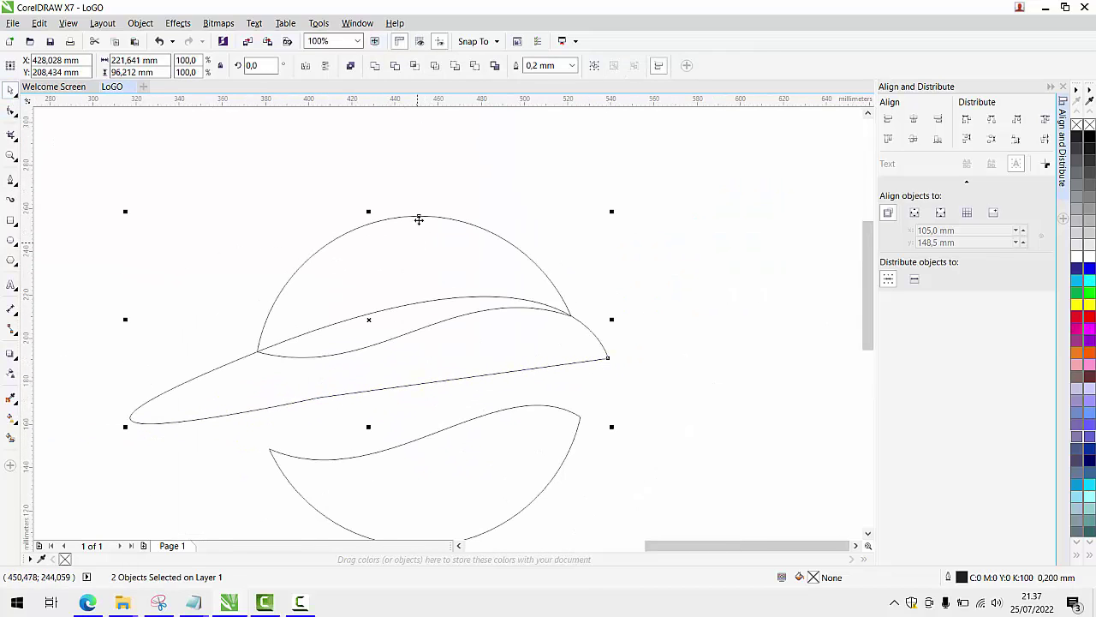
left_click(419, 65)
left_click(551, 341)
key("Delete")
scroll(456, 316, "down", 1)
scroll(456, 316, "up", 1)
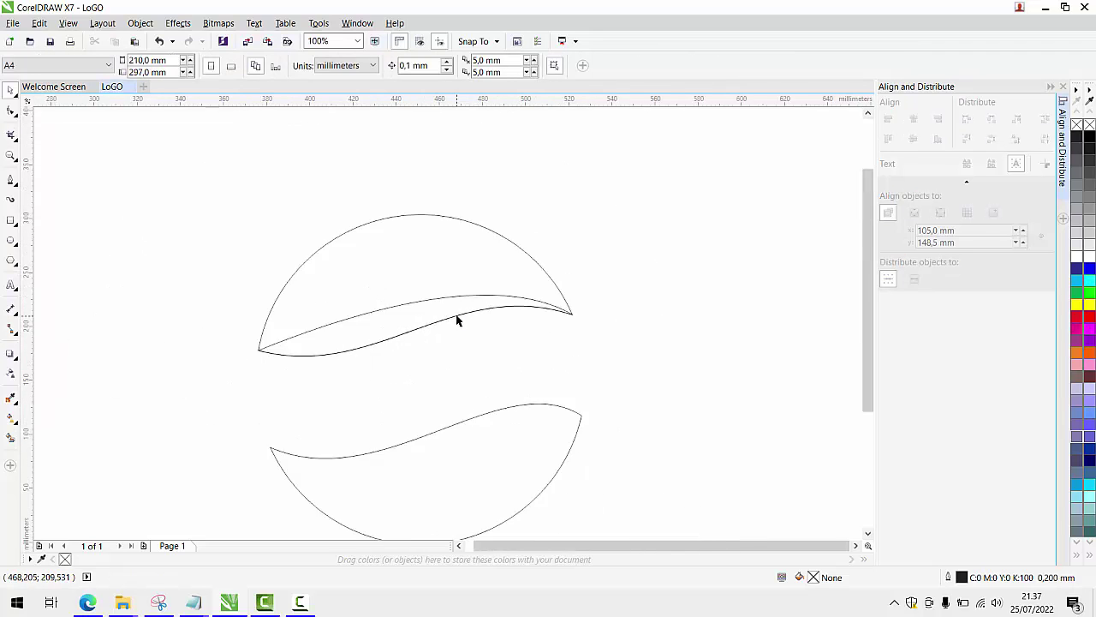
Step: Draw a closed curved Pen shape about 180 by 63 mm from beyond the lower part's right corner through its left corner, extending above its wavy edge
scroll(457, 319, "down", 1)
scroll(477, 384, "up", 1)
left_click(15, 182)
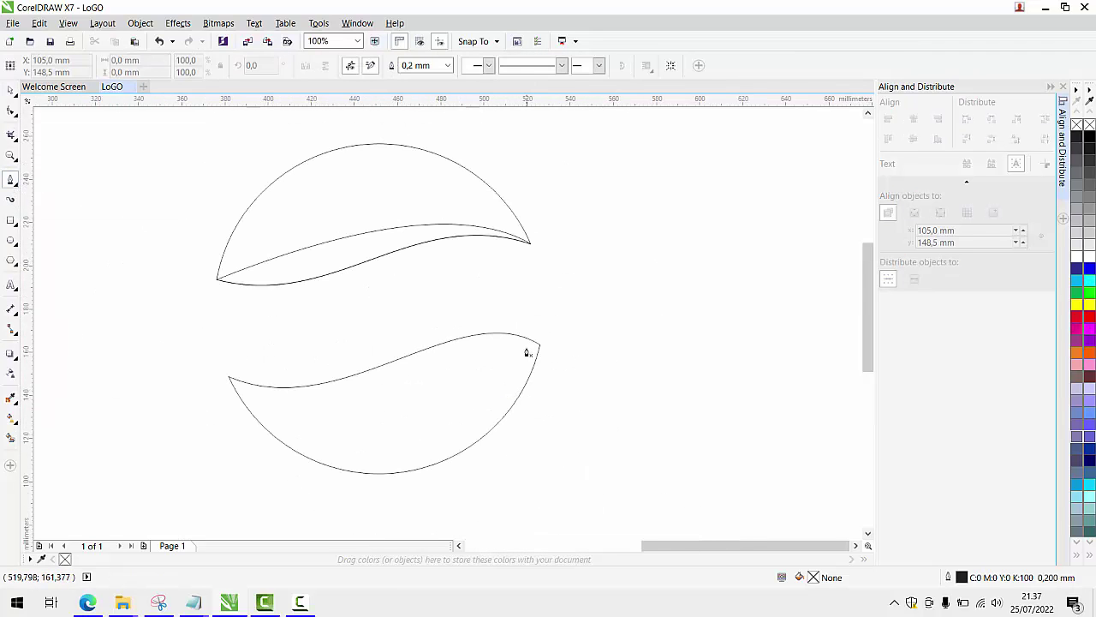
scroll(528, 352, "down", 1)
scroll(541, 347, "up", 1)
left_click(600, 328)
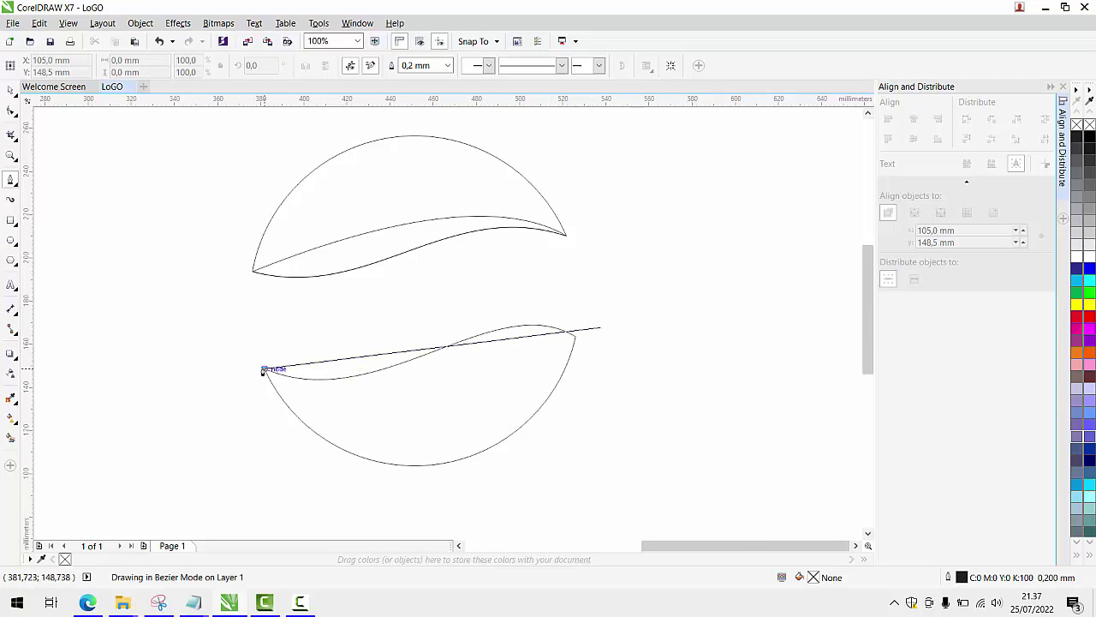
left_click_drag(264, 369, 92, 284)
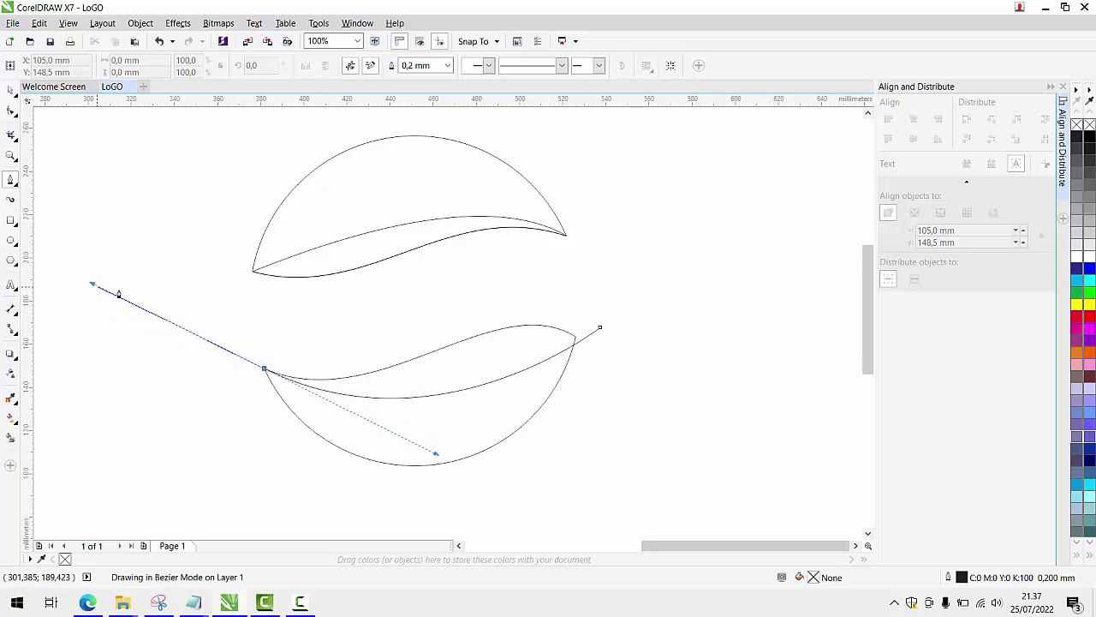
left_click(618, 262)
left_click(599, 328)
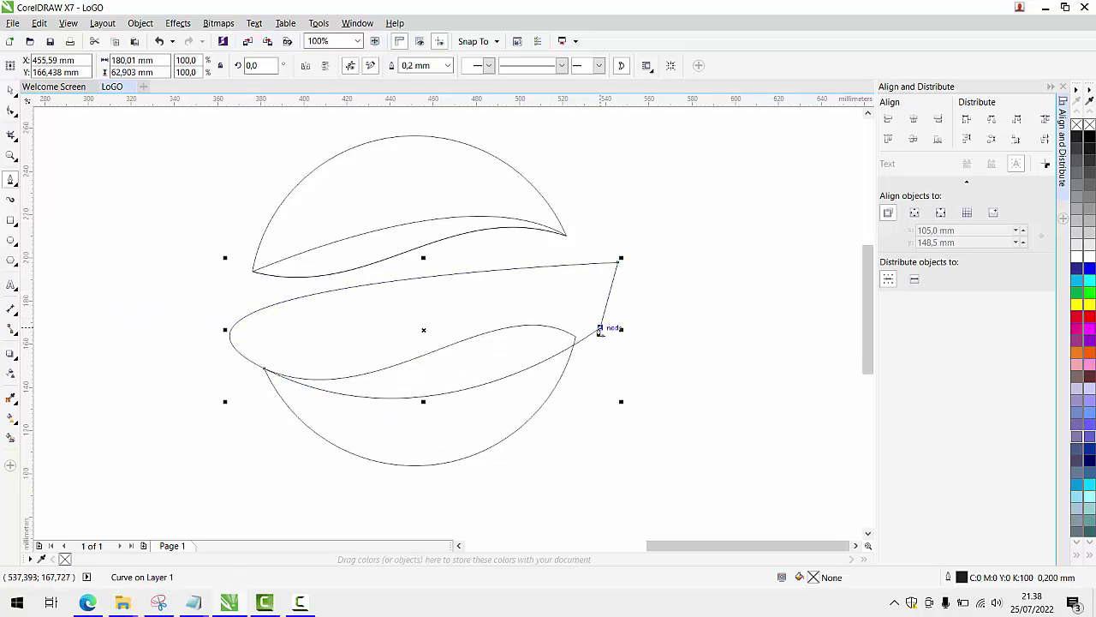
Step: Move the Pen shape's right node onto the lower part's right corner and stretch the left node's handle to deepen the lower curve
left_click(11, 111)
scroll(618, 310, "up", 1)
left_click_drag(587, 347, 536, 362)
scroll(616, 339, "down", 2)
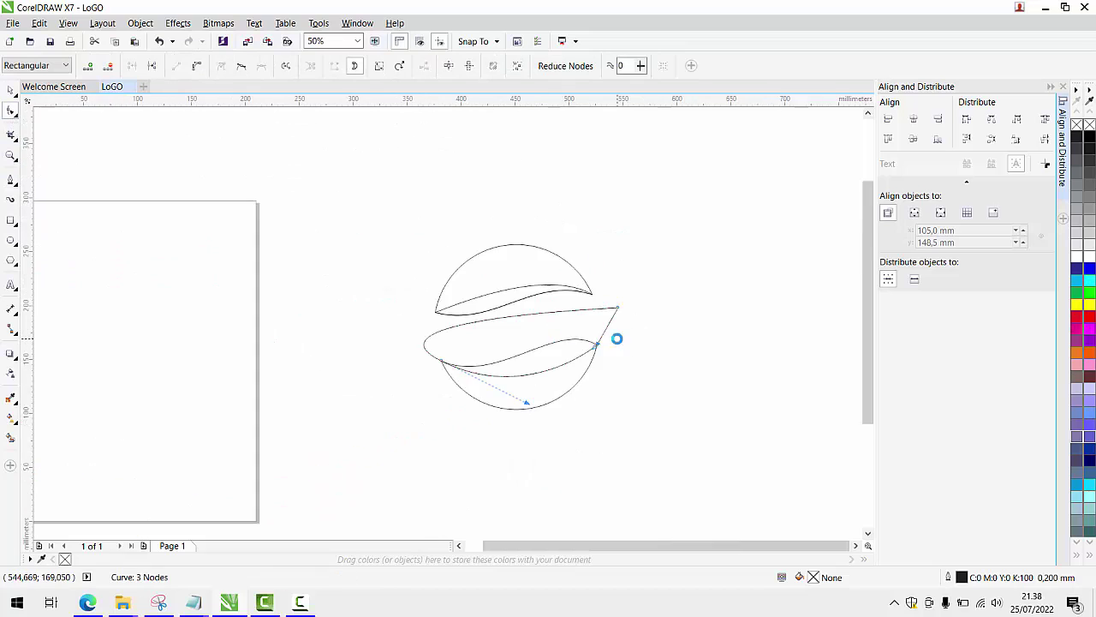
scroll(617, 338, "up", 1)
left_click_drag(548, 408, 652, 405)
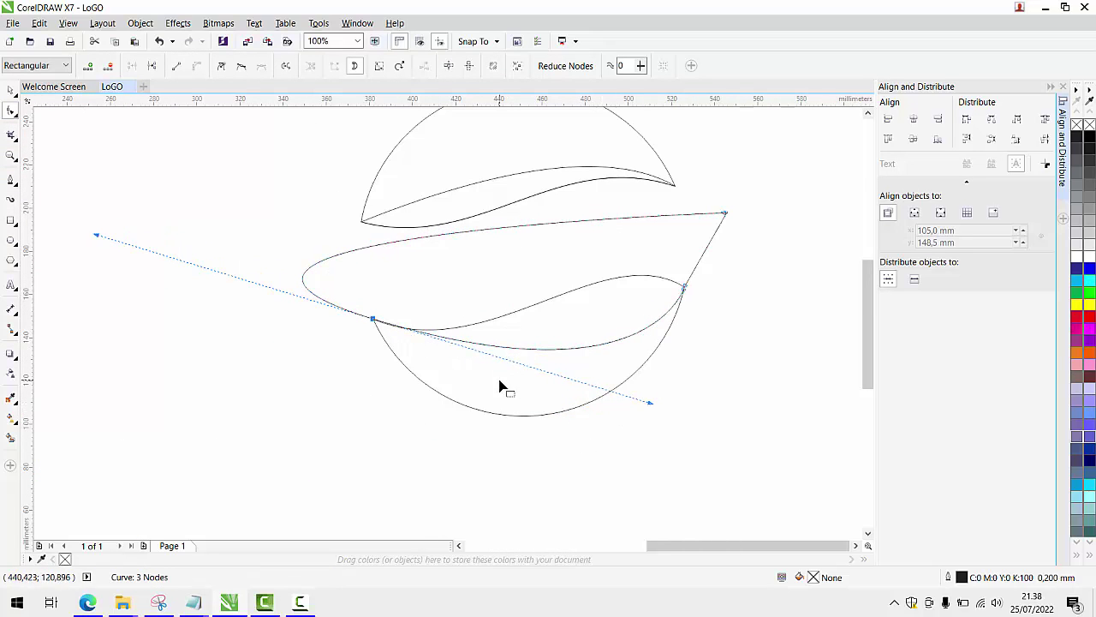
Step: Intersect the Pen shape with the lower circle part to form a crescent, and delete the Pen shape
left_click(11, 91)
left_click(569, 367, "shift")
left_click(416, 66)
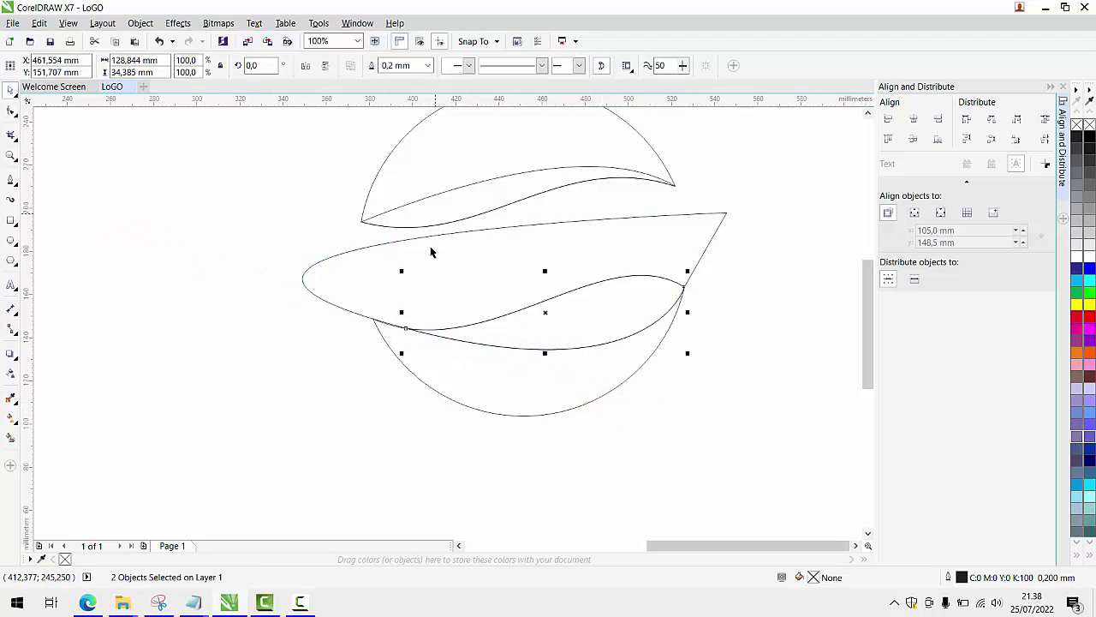
left_click(367, 259)
key("Delete")
scroll(426, 271, "down", 1)
scroll(425, 248, "up", 1)
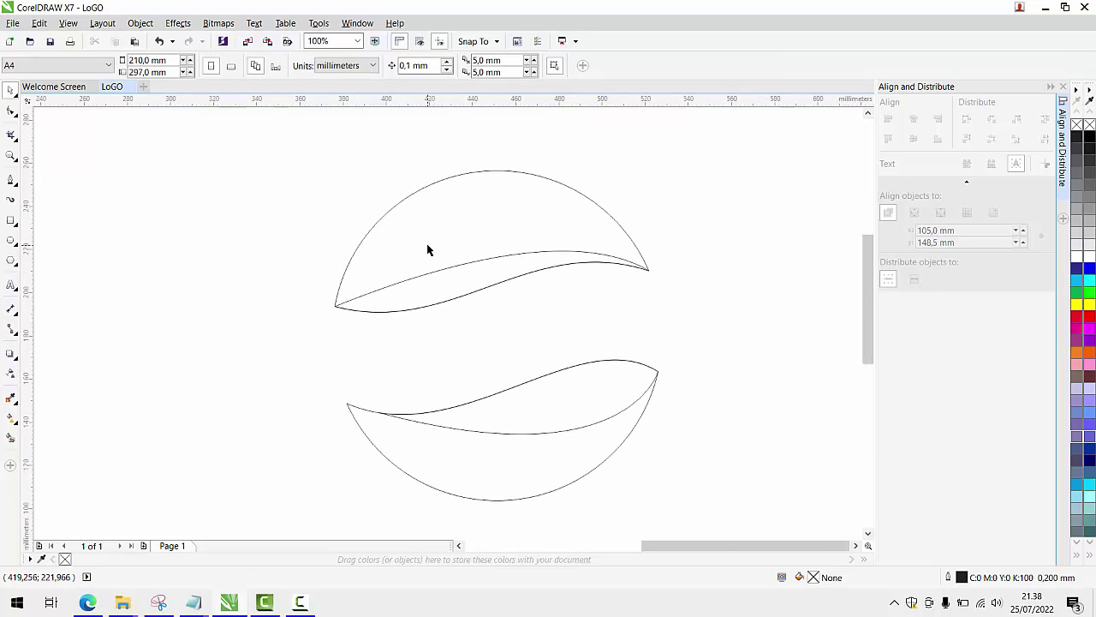
Step: Raise the arch of the upper crescent's top edge by reshaping the handle of its left corner node
scroll(430, 272, "up", 1)
left_click(429, 281)
scroll(428, 282, "down", 1)
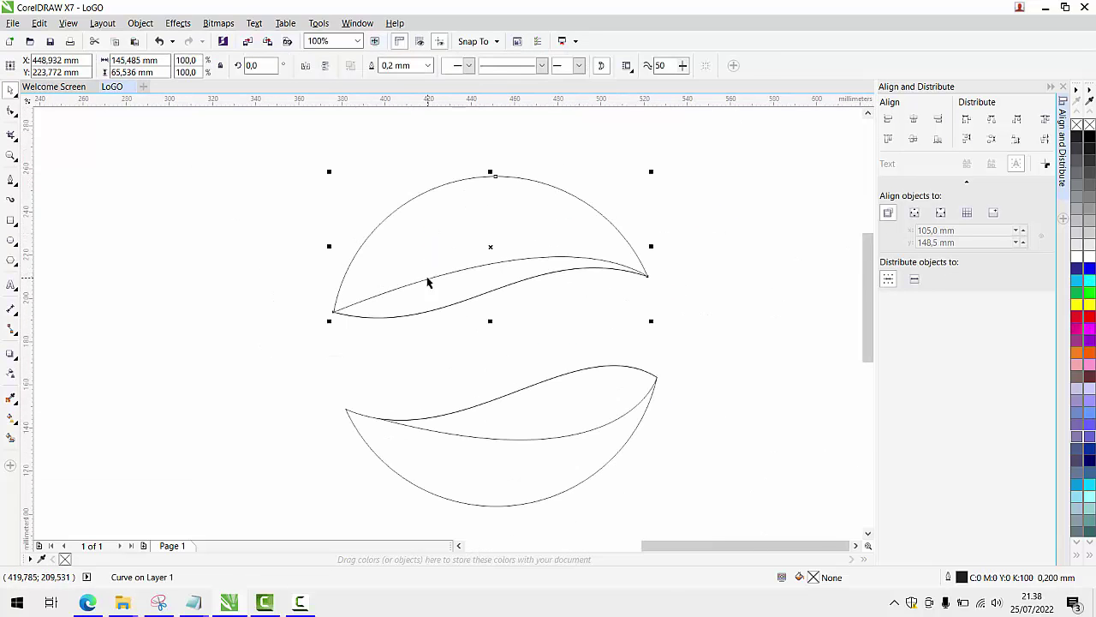
left_click(11, 111)
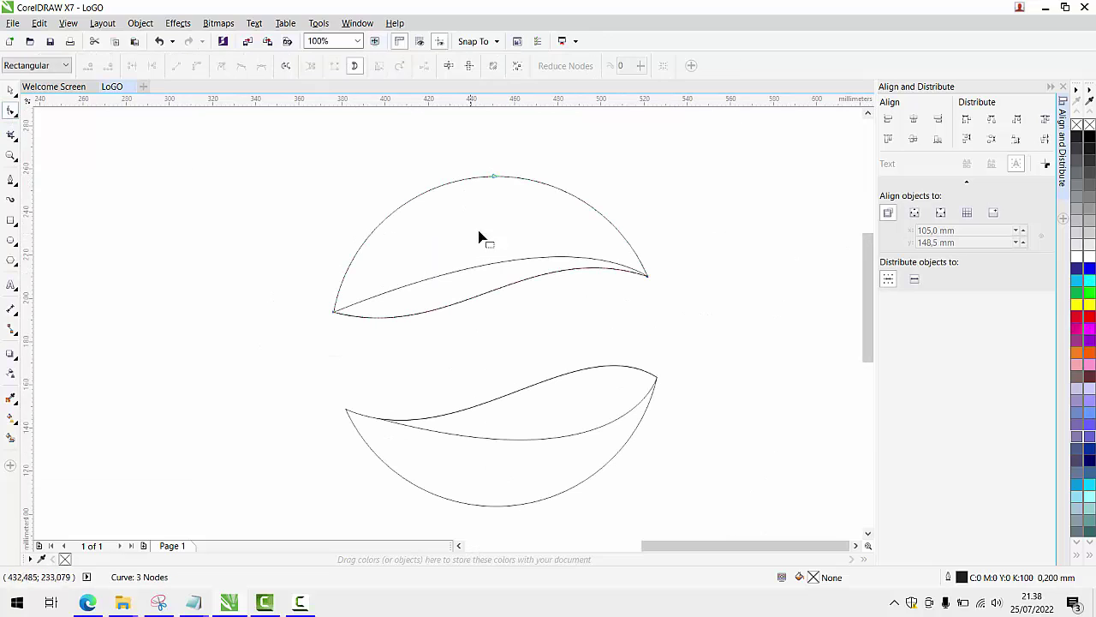
left_click(334, 312)
left_click_drag(516, 236, 457, 194)
left_click(10, 91)
left_click(369, 223)
scroll(370, 222, "down", 2)
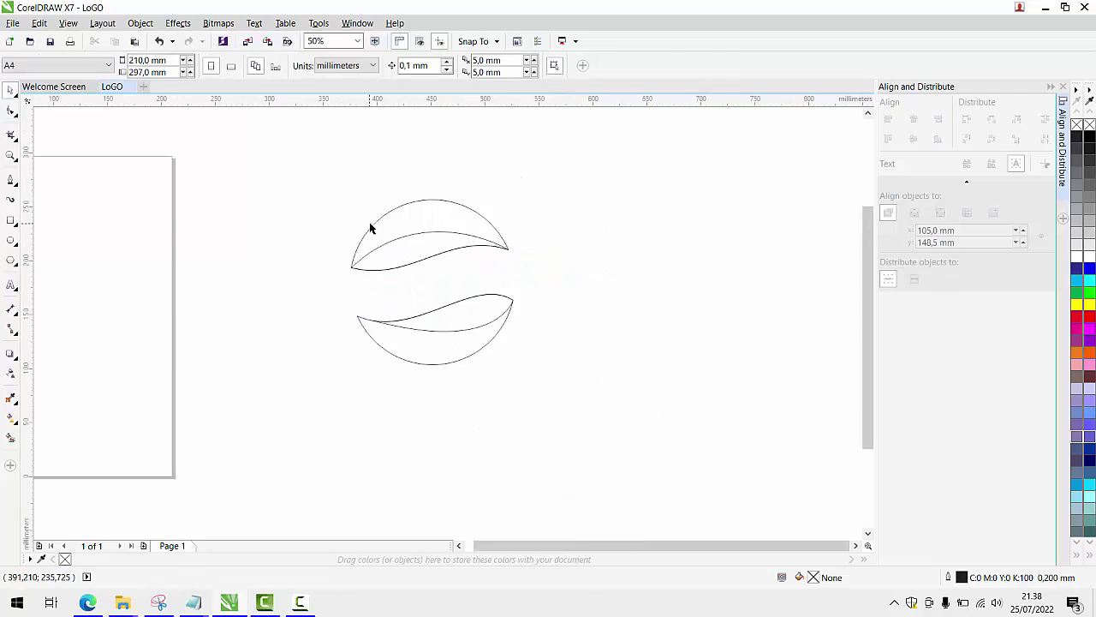
Step: Fill the upper circle part with blue (#0000FF) and its crescent with light blue (#6699FF)
scroll(412, 221, "up", 1)
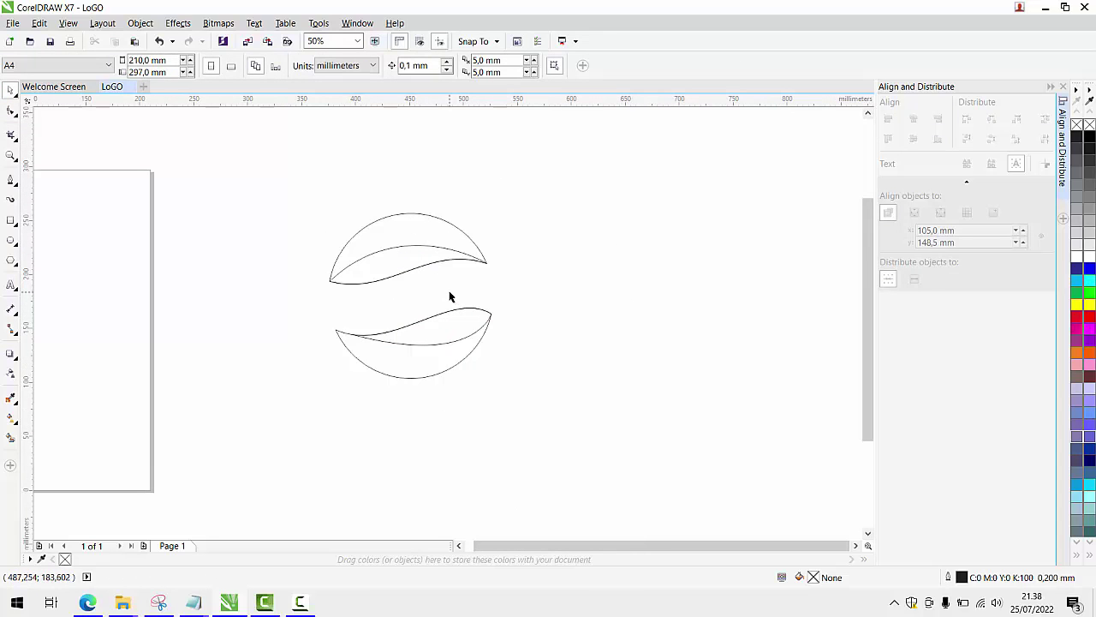
scroll(420, 252, "up", 1)
left_click(436, 221)
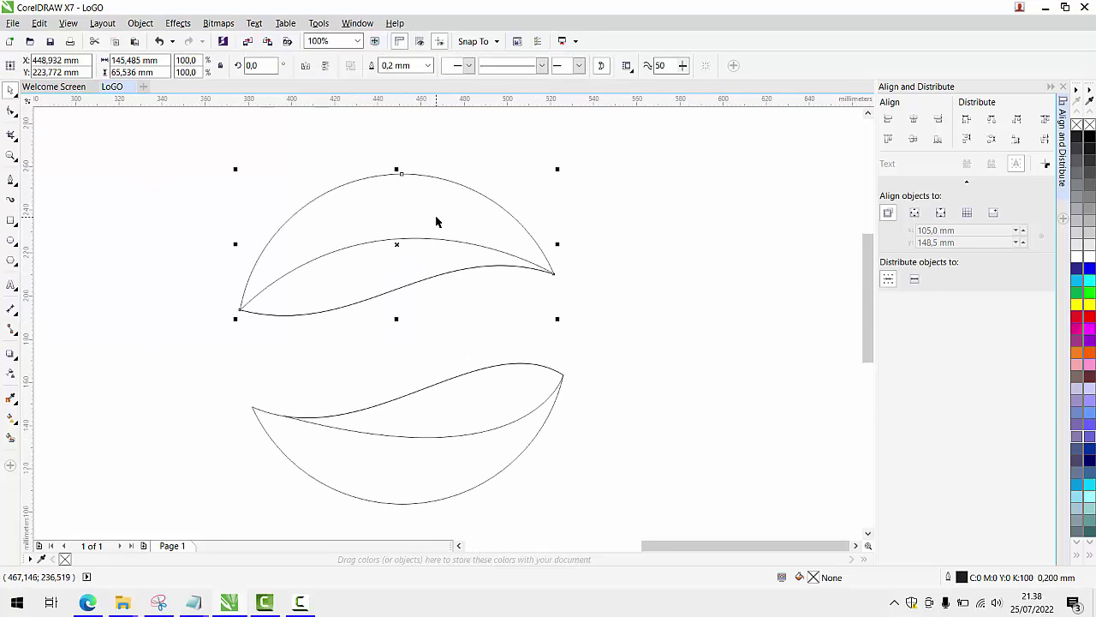
left_click(1089, 269)
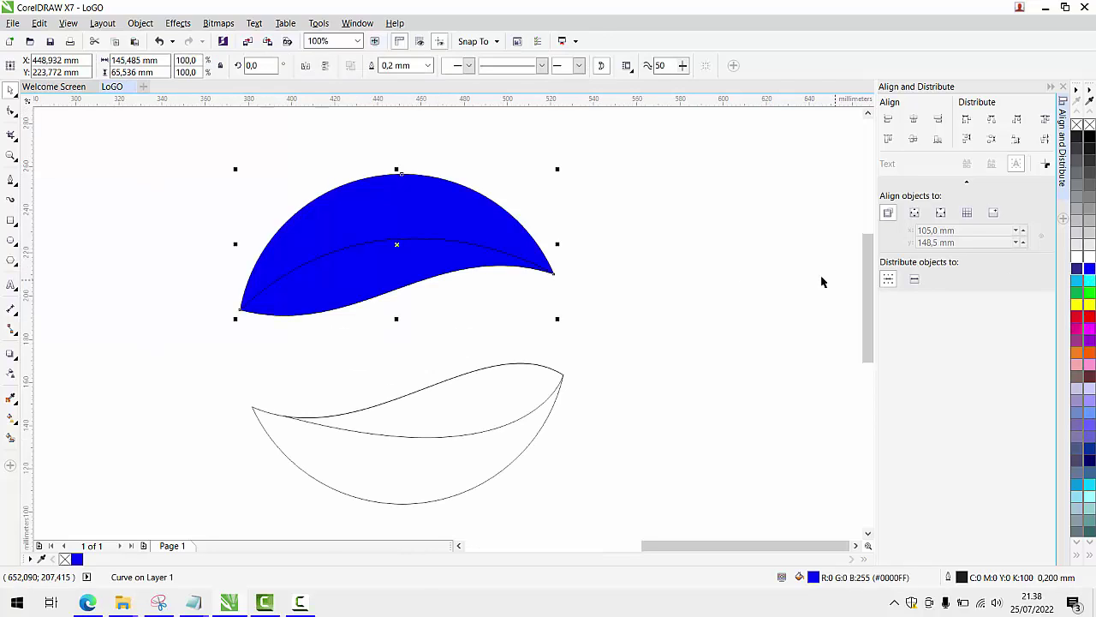
left_click(393, 233)
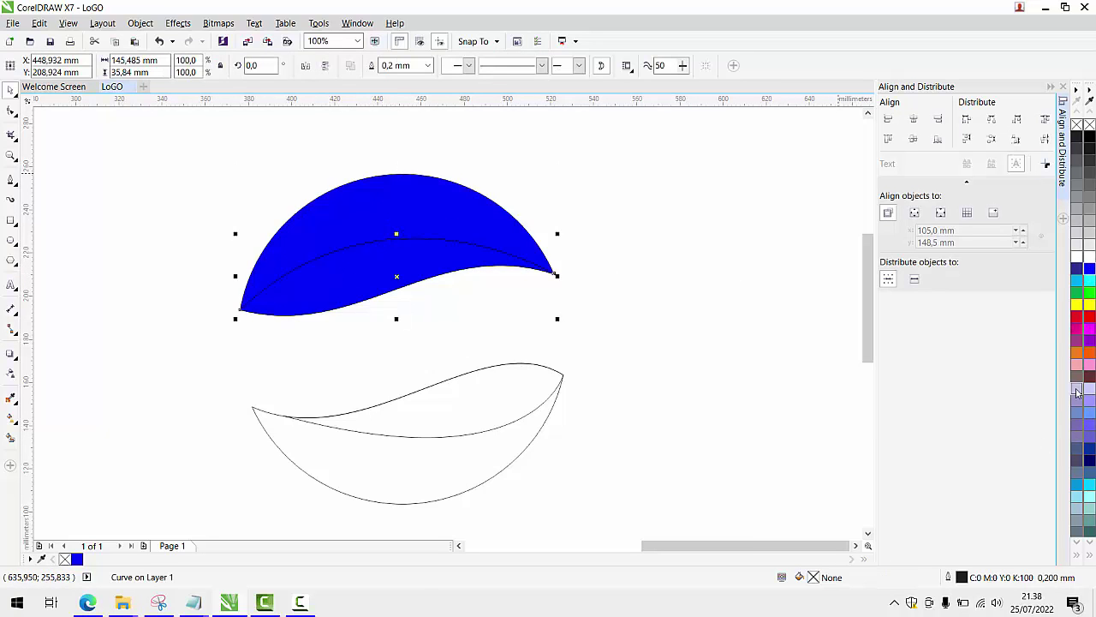
left_click(1090, 413)
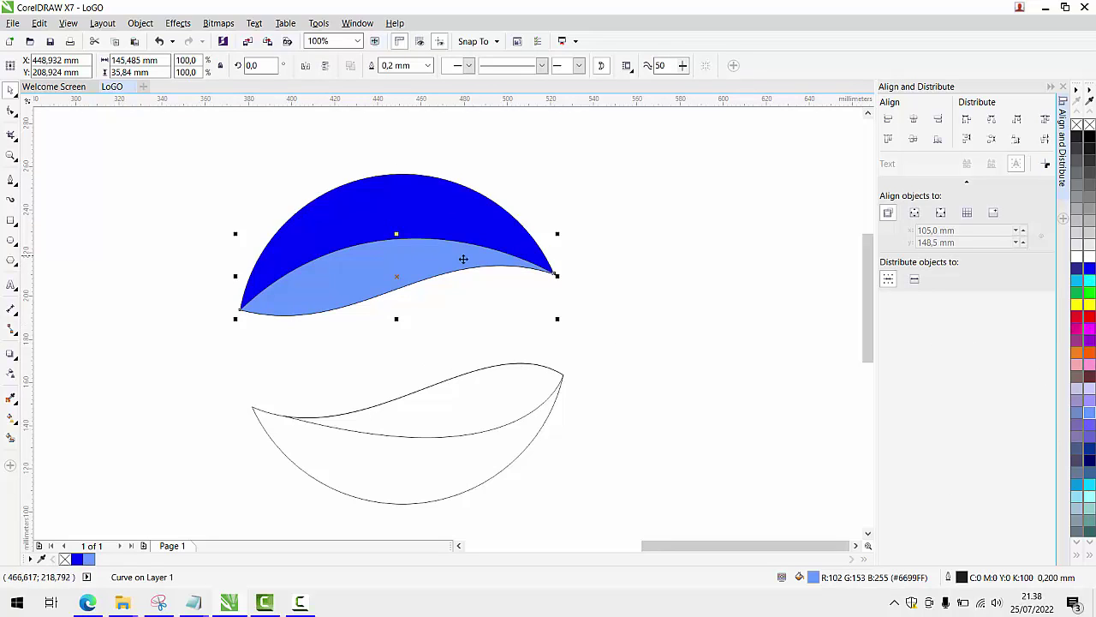
Step: Recolor the upper circle part violet-blue and its crescent dark blue (#003399)
left_click(415, 216)
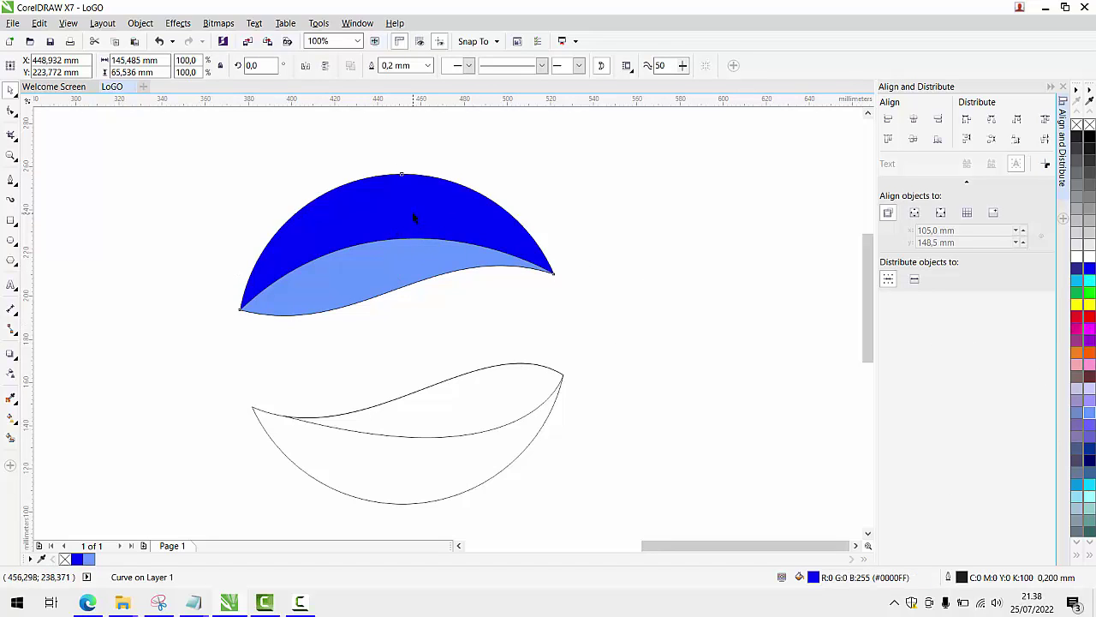
left_click(1089, 425)
left_click(442, 262)
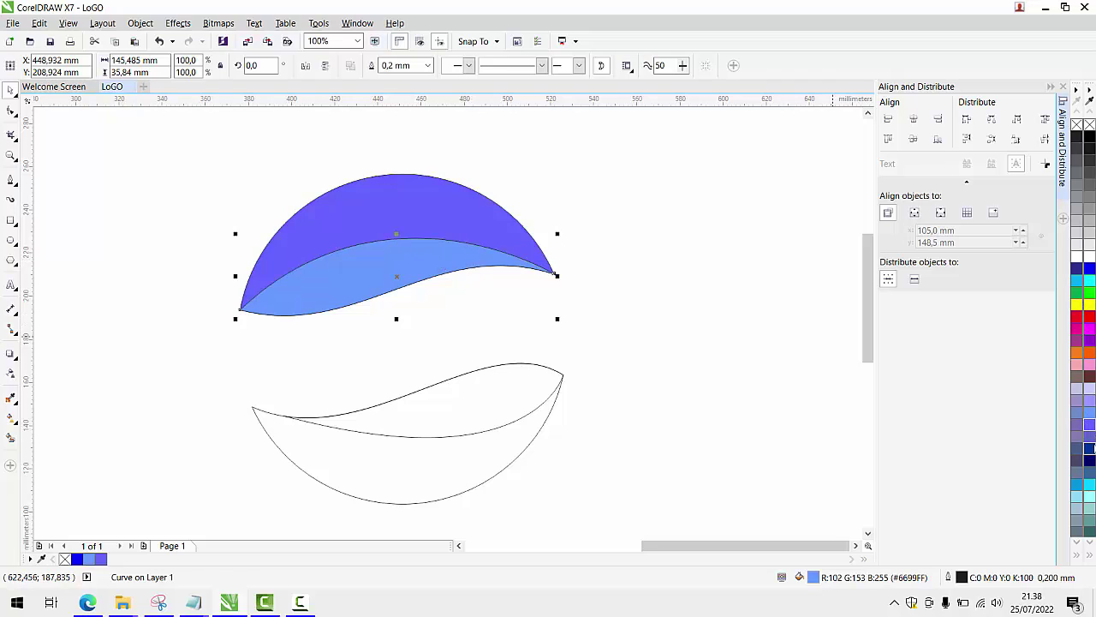
left_click(1089, 447)
Step: Sample the upper shapes' colors and apply the dark blue to the lower crescent and the violet-blue to the lower circle part
left_click(493, 369)
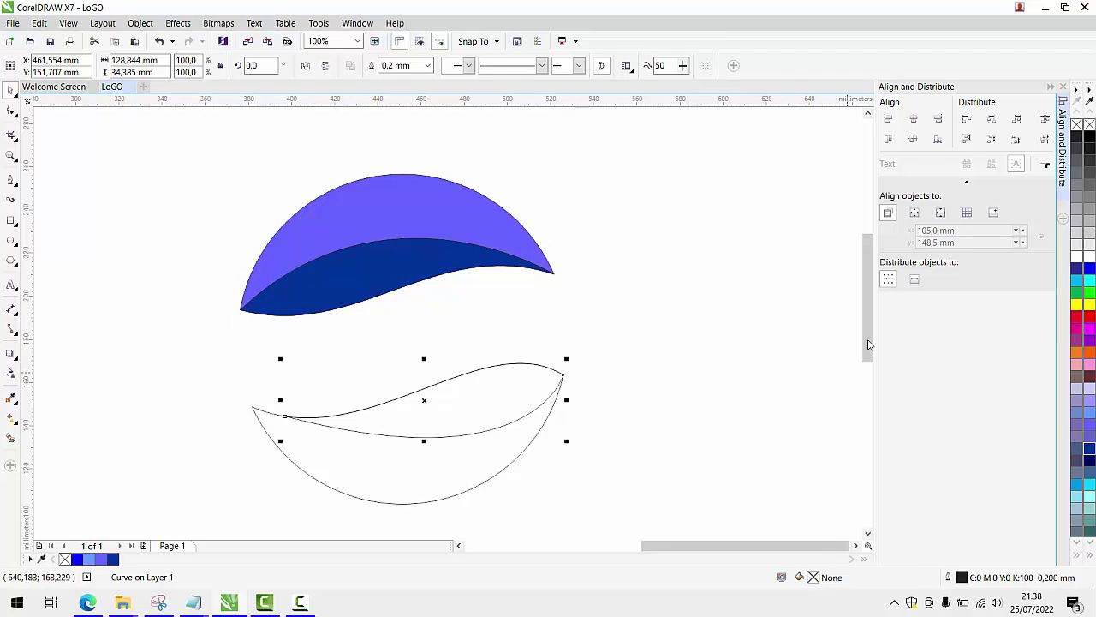
left_click(10, 400)
left_click(403, 275)
left_click(455, 385)
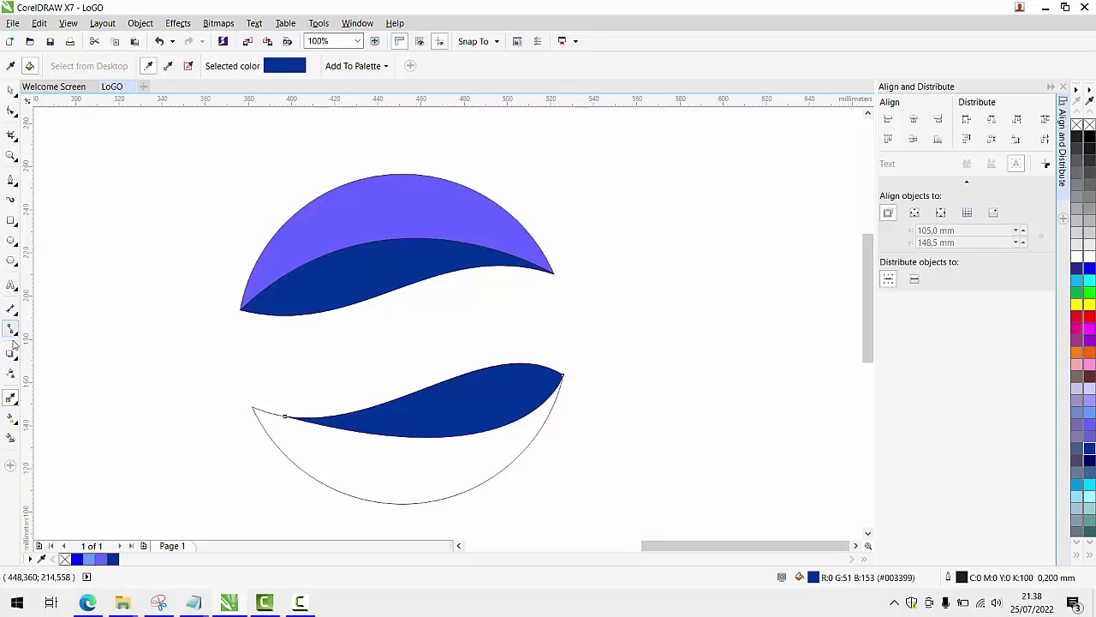
left_click(361, 207, "shift")
left_click(376, 453)
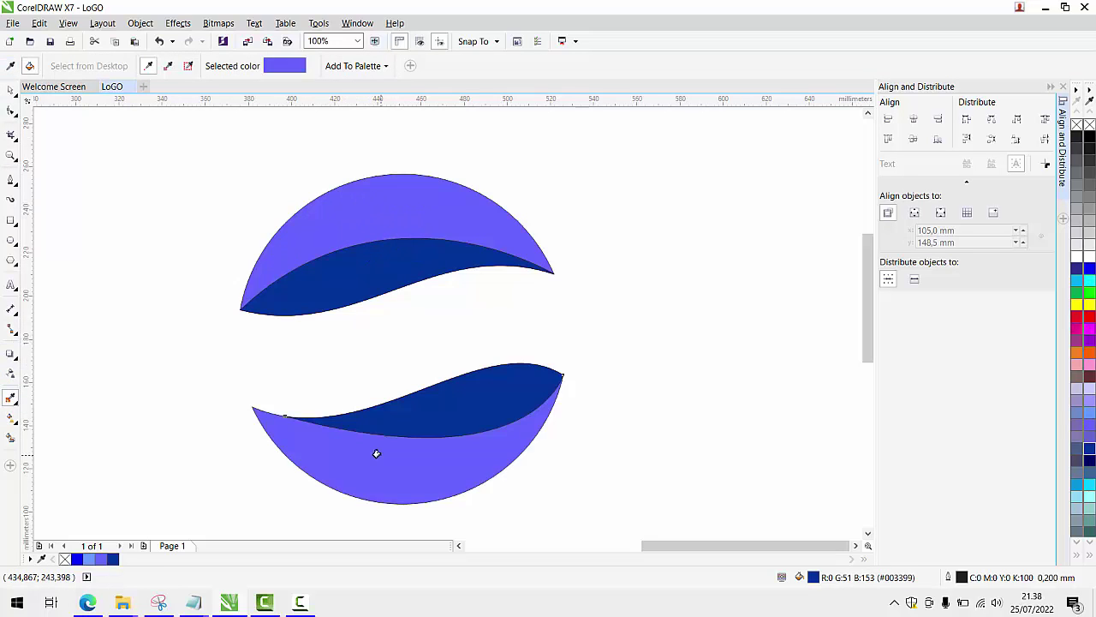
scroll(264, 282, "down", 2)
scroll(294, 290, "up", 3)
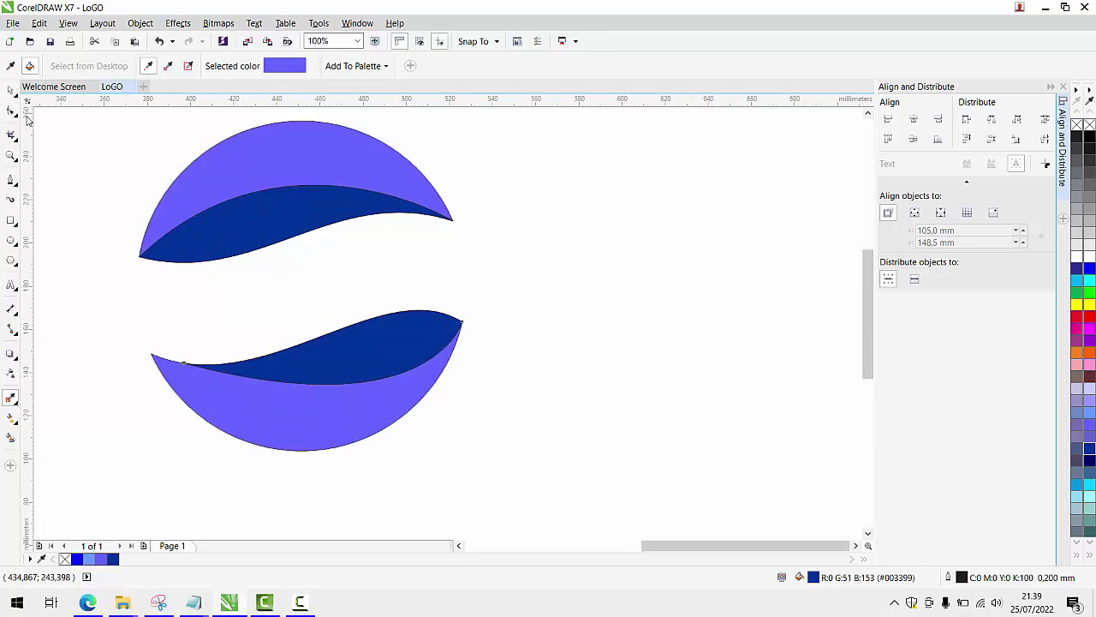
left_click(11, 91)
left_click(478, 192)
scroll(479, 191, "down", 1)
scroll(430, 174, "up", 1)
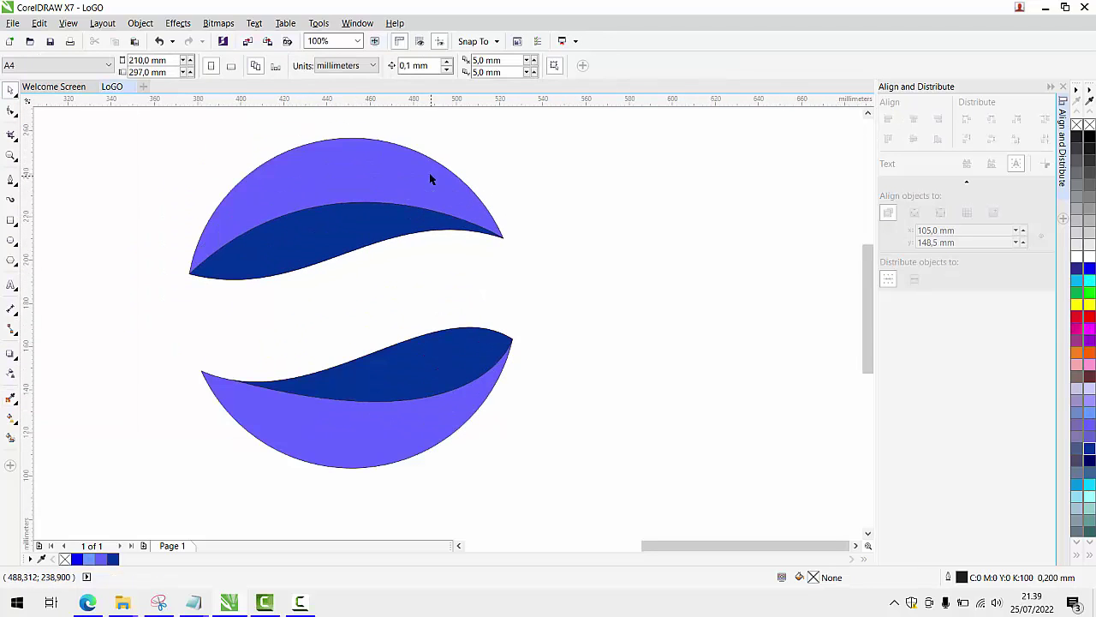
left_click(404, 379)
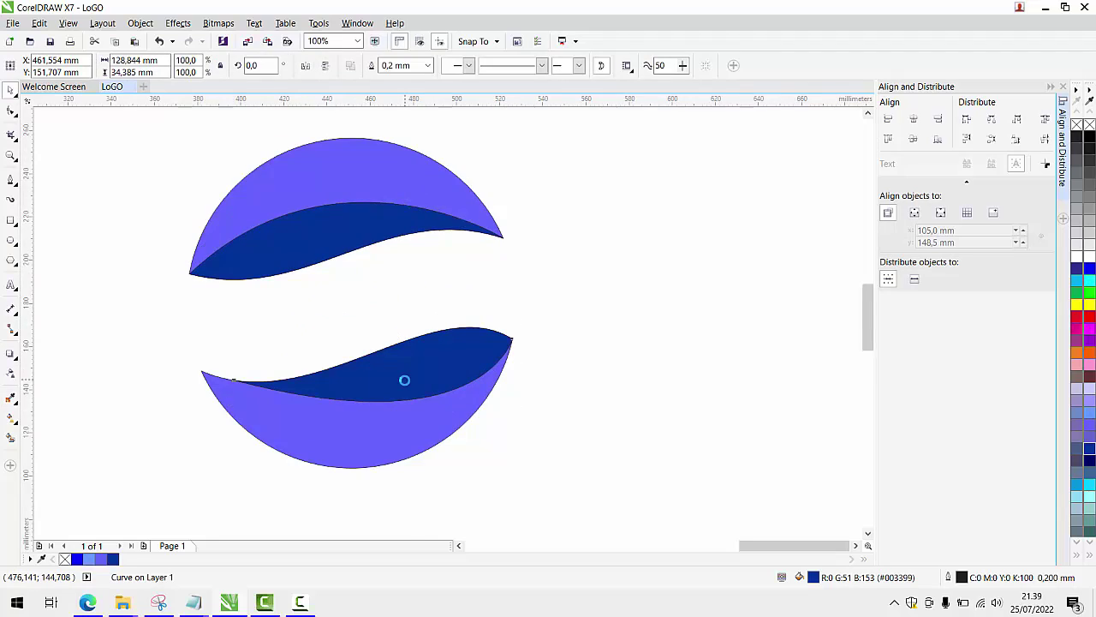
left_click(344, 235)
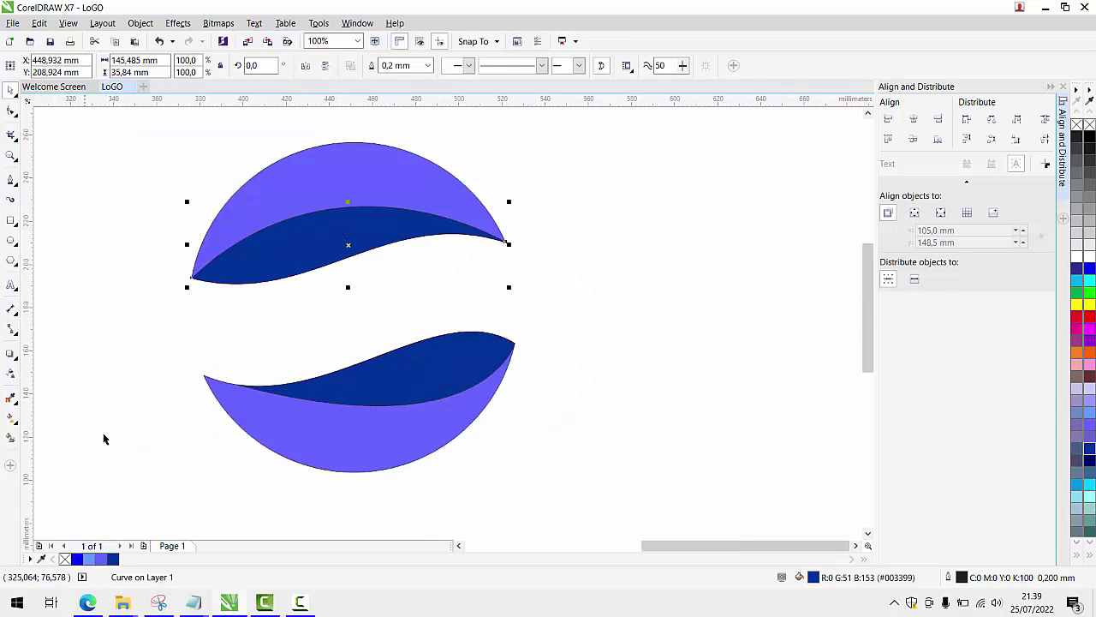
left_click(10, 374)
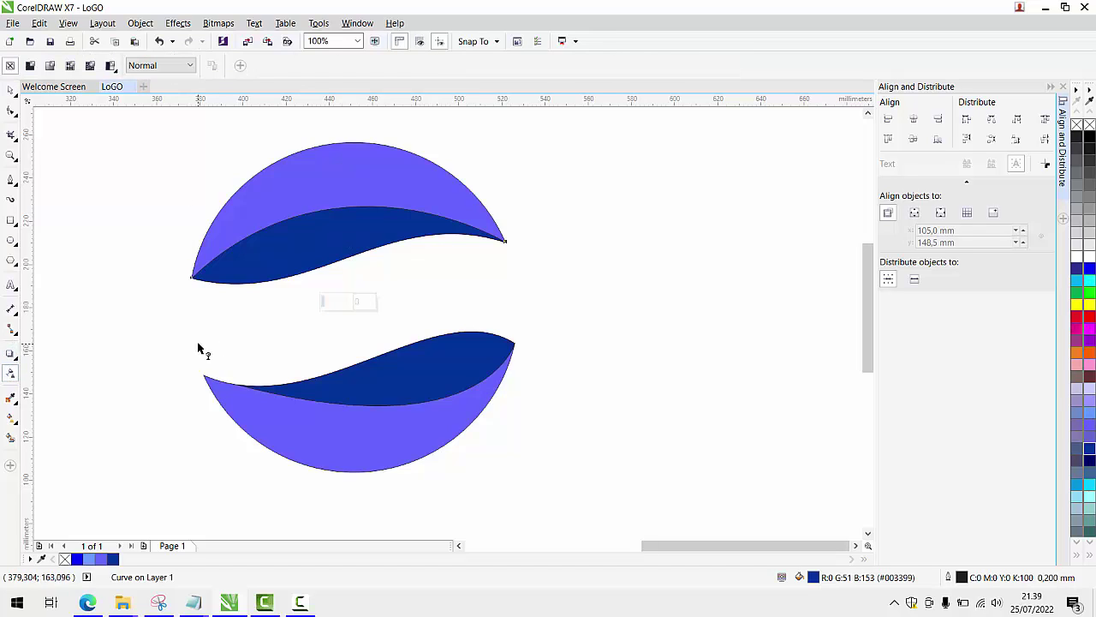
left_click(17, 361)
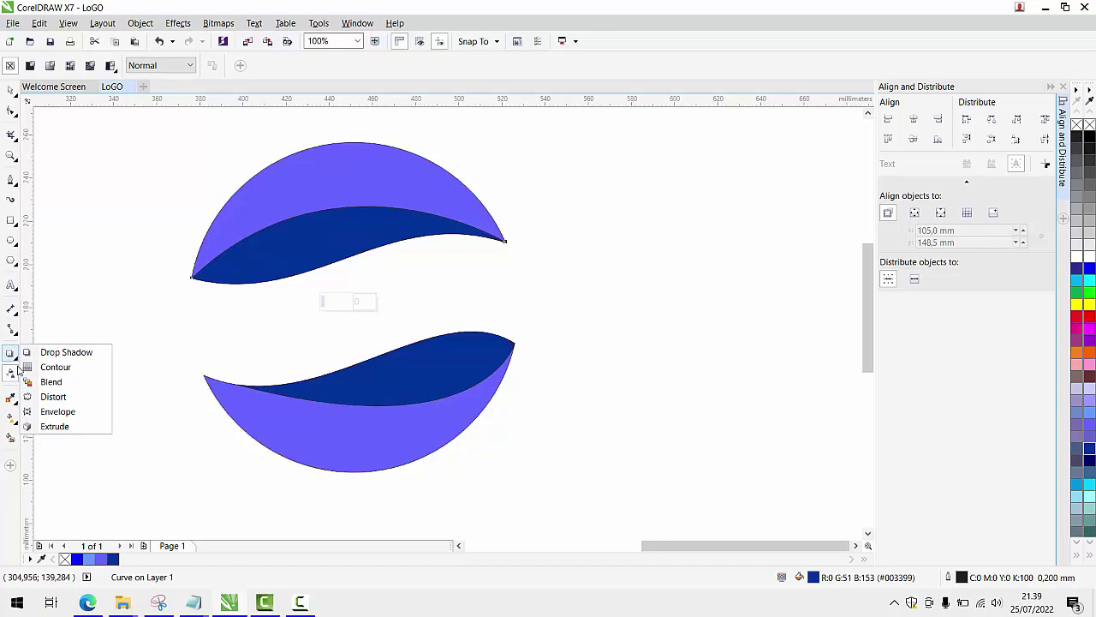
left_click(15, 375)
left_click(16, 358)
left_click(16, 334)
left_click(15, 358)
left_click(15, 330)
left_click(14, 313)
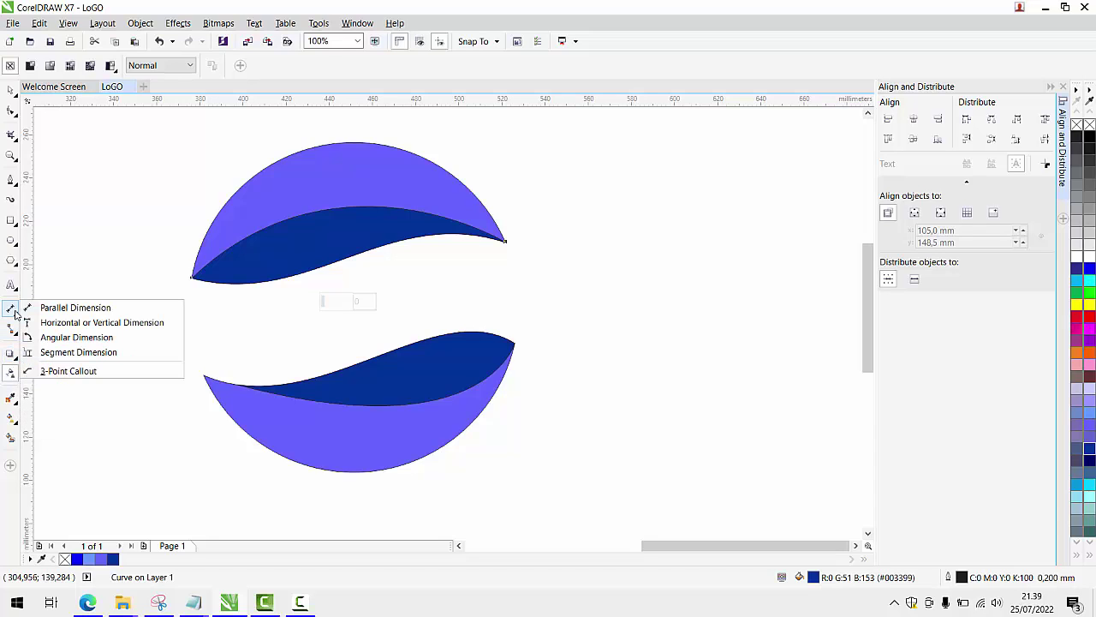
left_click(9, 175)
left_click(12, 112)
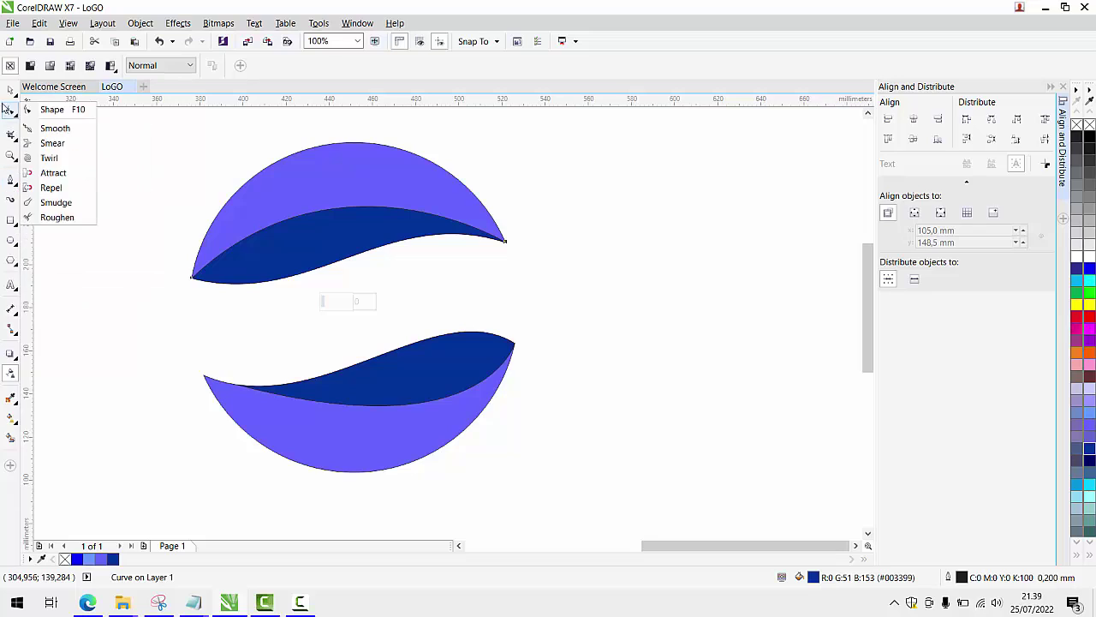
left_click(10, 91)
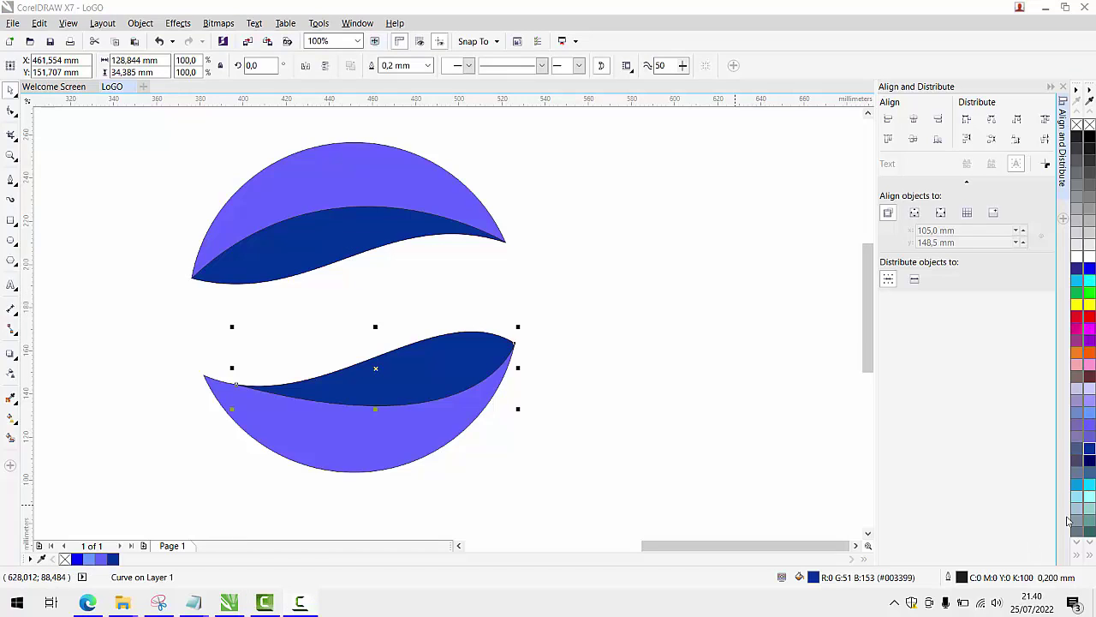
left_click(626, 218)
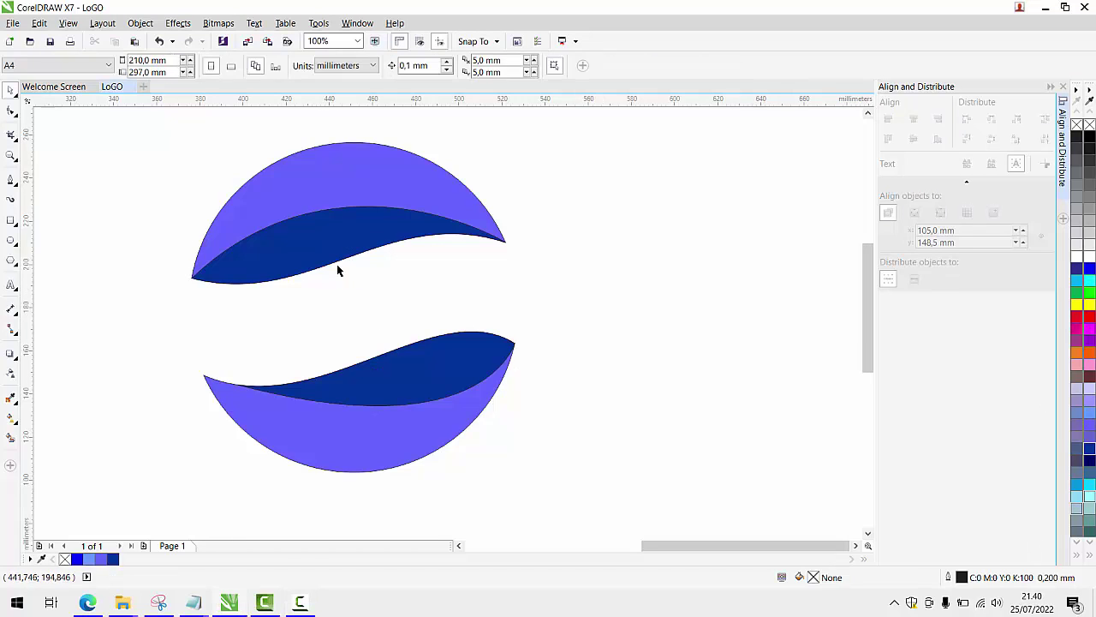
Step: Give the upper crescent a linear fountain fill from its dark blue to near-black brown (C56 M76 Y68 K82)
left_click(337, 244)
key("F11")
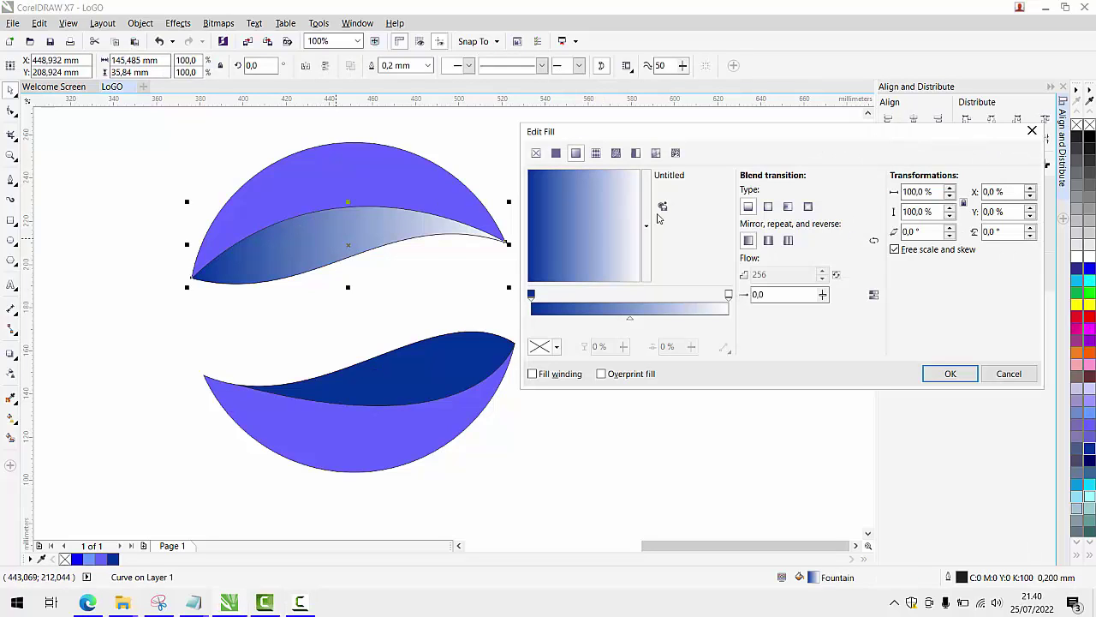
mouse_move(617, 239)
left_mouse_down()
mouse_move(588, 207)
mouse_move(623, 242)
left_mouse_up()
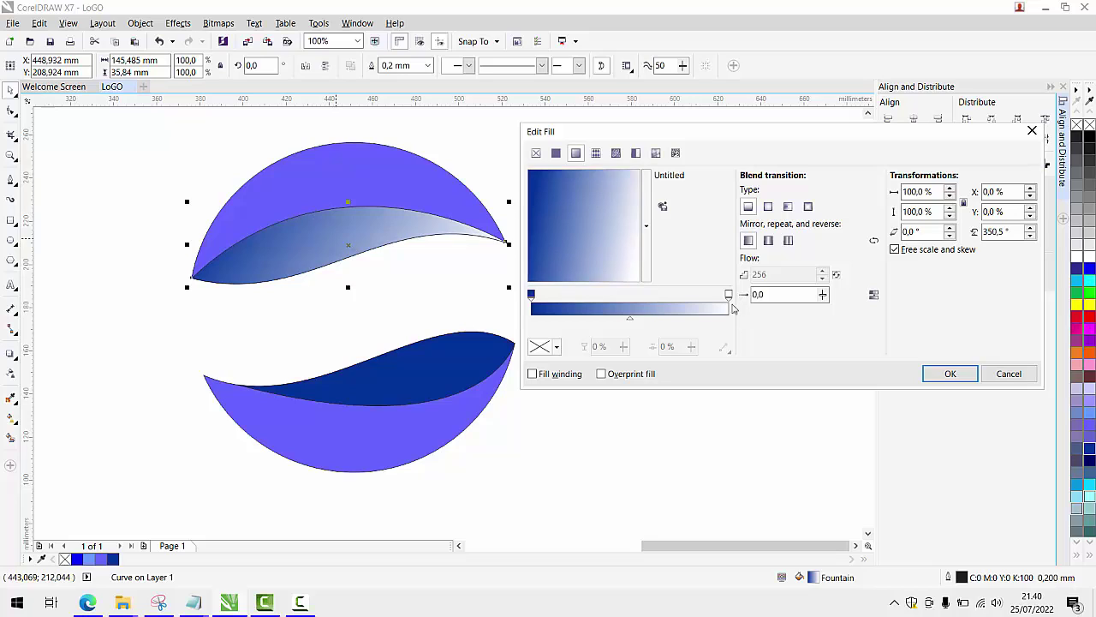
left_click(728, 295)
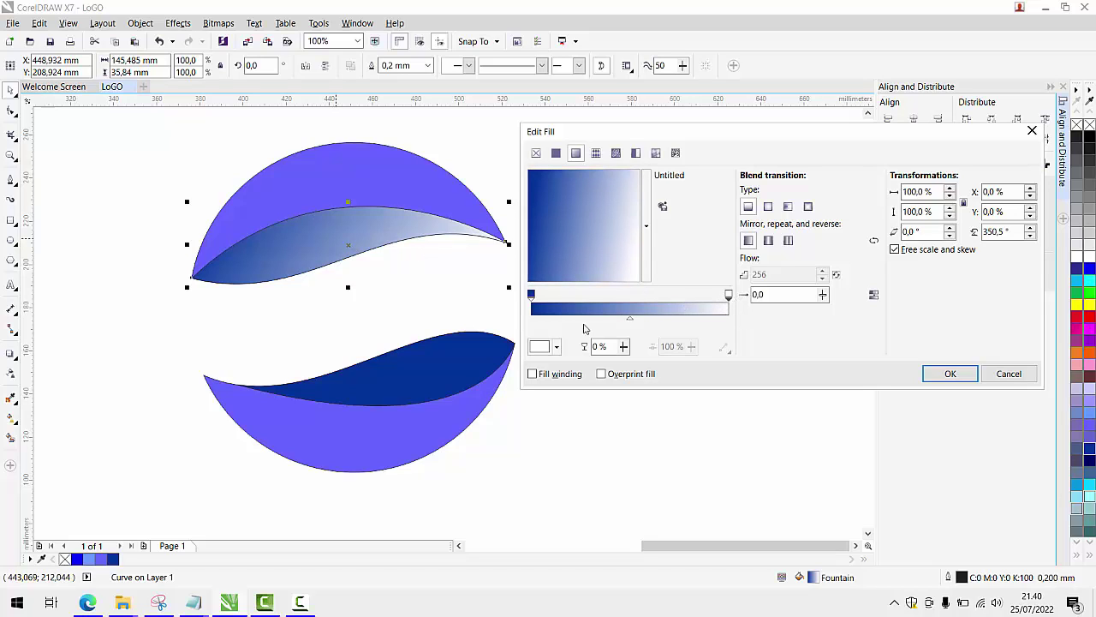
left_click(541, 346)
left_click(613, 463)
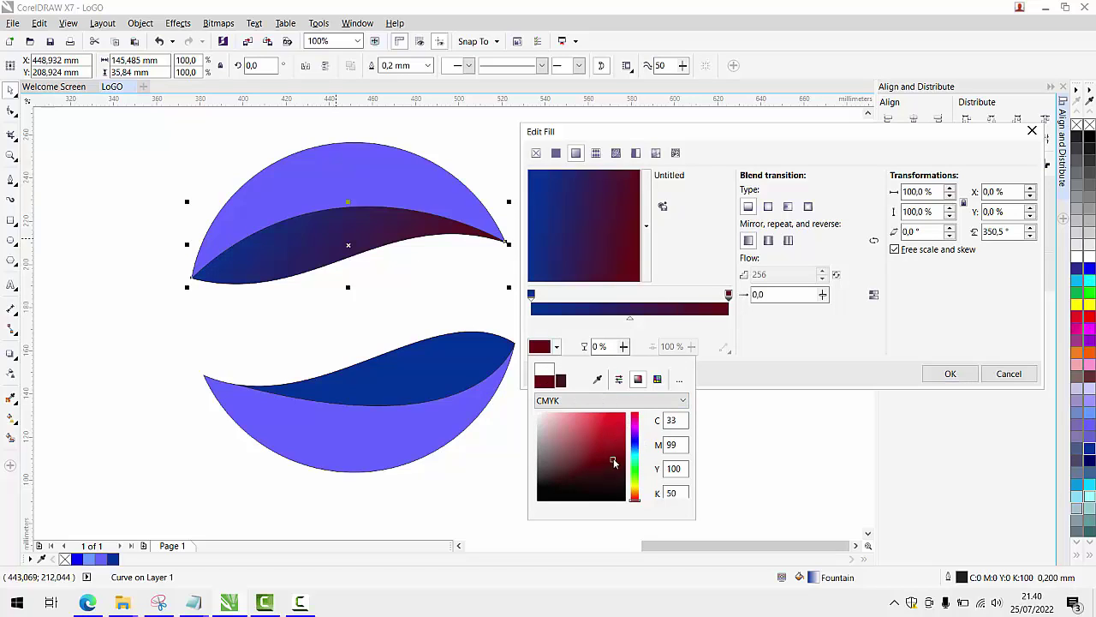
left_click(601, 480)
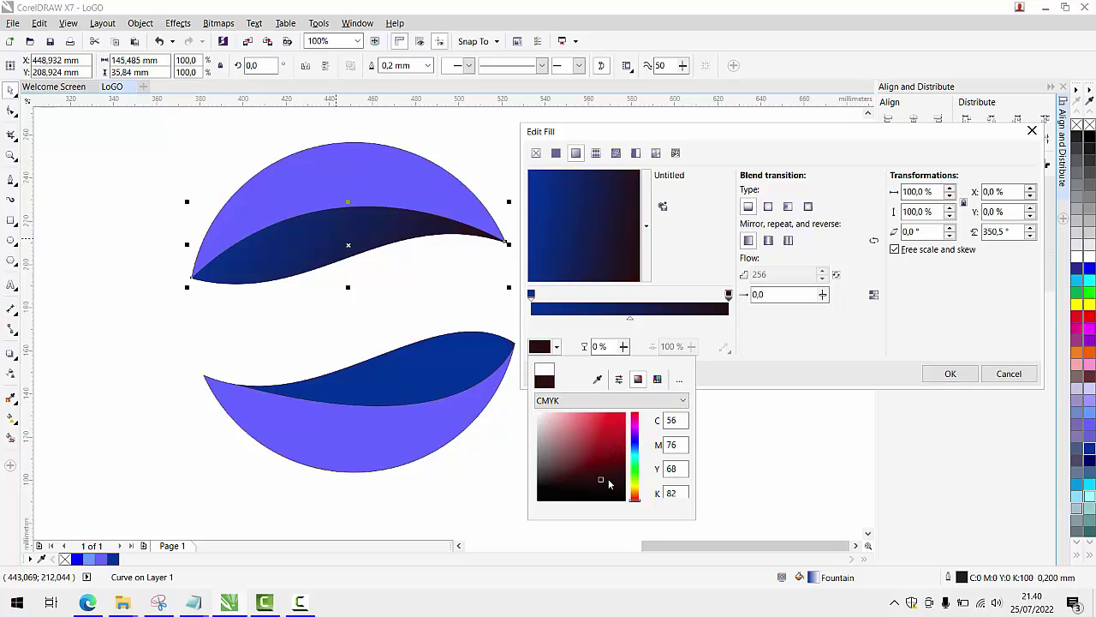
Step: Rotate the upper crescent's gradient to 41° so the dark end lies toward its upper right, and apply the fill
left_click(563, 246)
left_click_drag(607, 254, 612, 194)
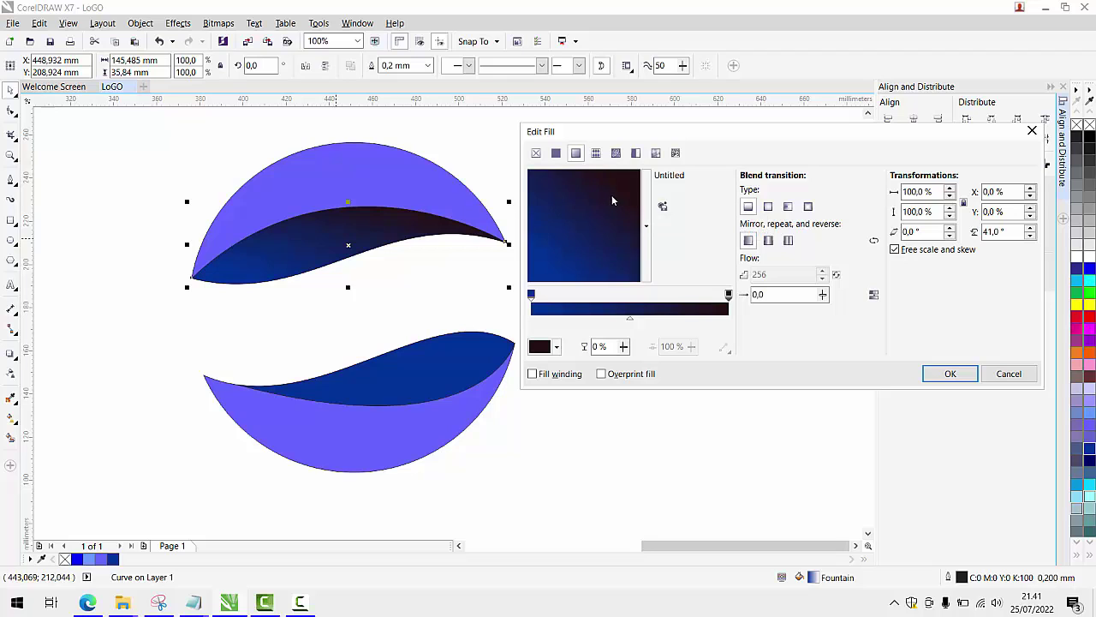
left_click(943, 372)
left_click(564, 284)
scroll(348, 290, "down", 2)
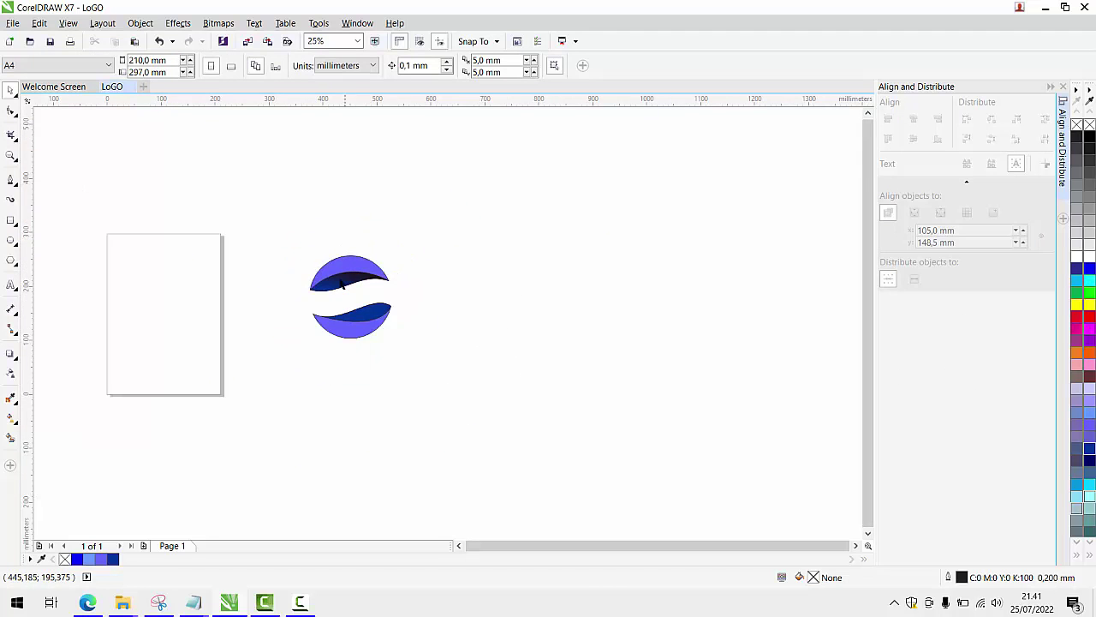
scroll(351, 286, "up", 2)
Step: Apply a linear fountain fill to the lower crescent, from dark blue to near-black (C64 M71 Y66 K86), rotated to about 290.6°
left_click(412, 391)
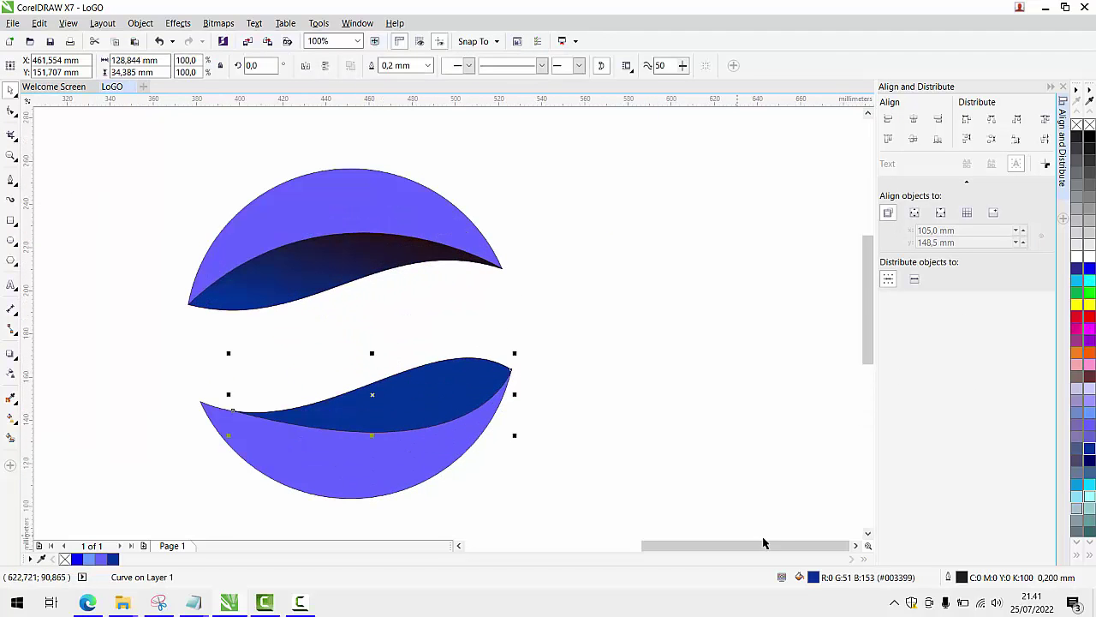
key("F11")
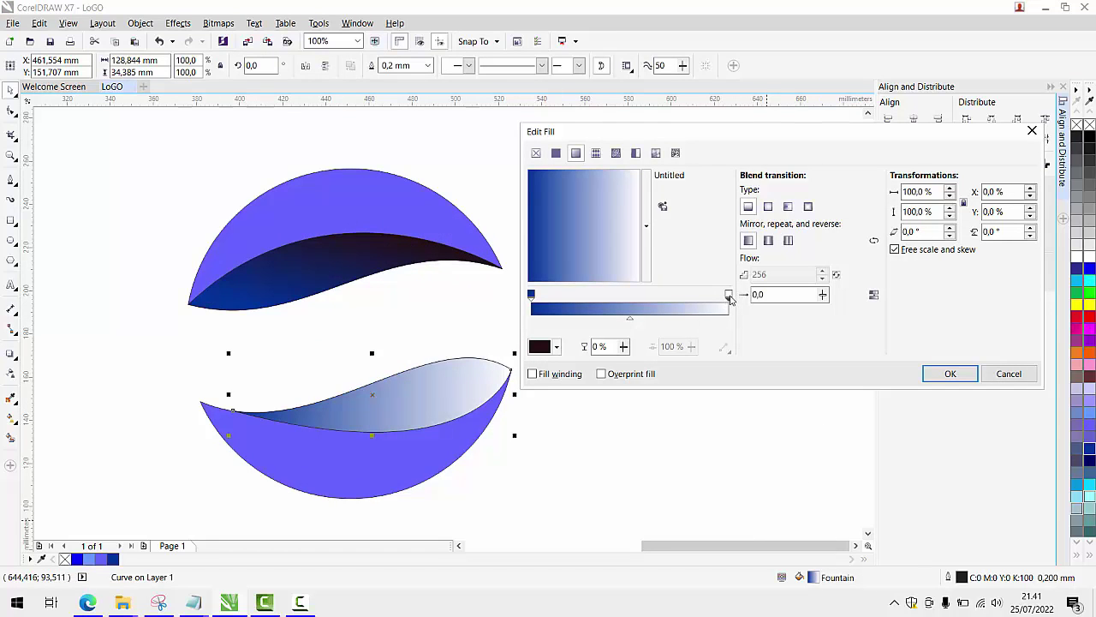
left_click(541, 347)
left_click(555, 487)
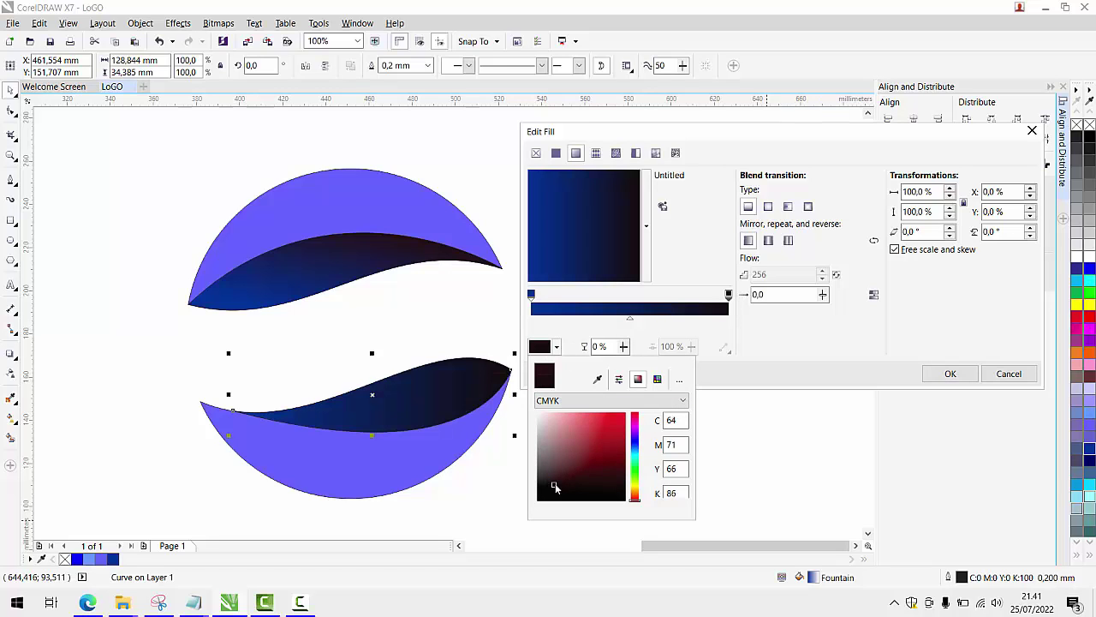
left_click(604, 234)
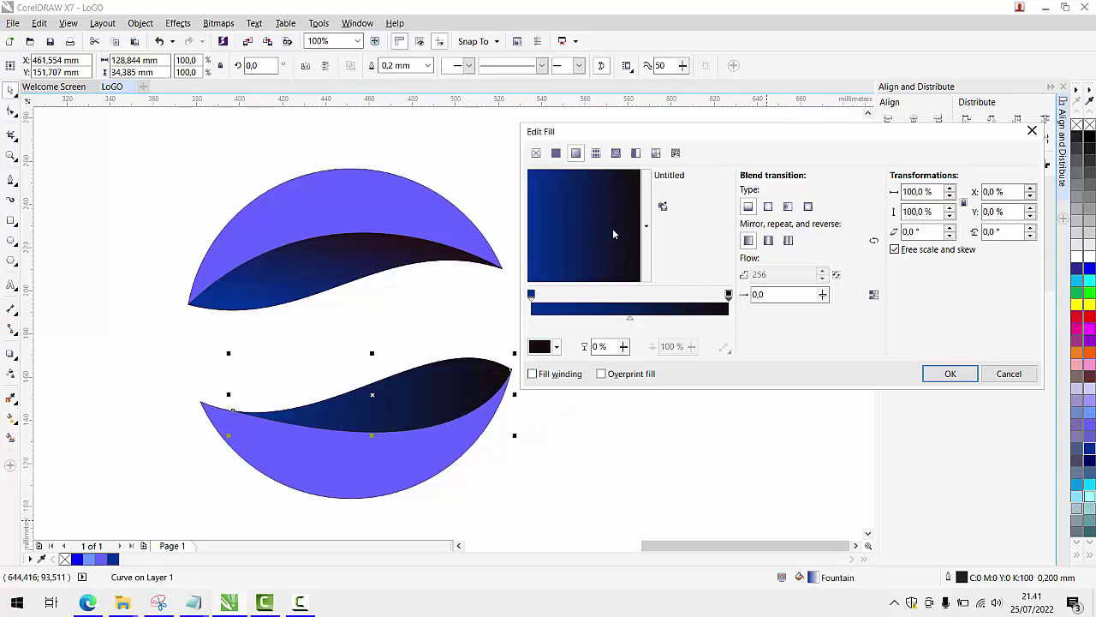
left_click_drag(620, 221, 589, 247)
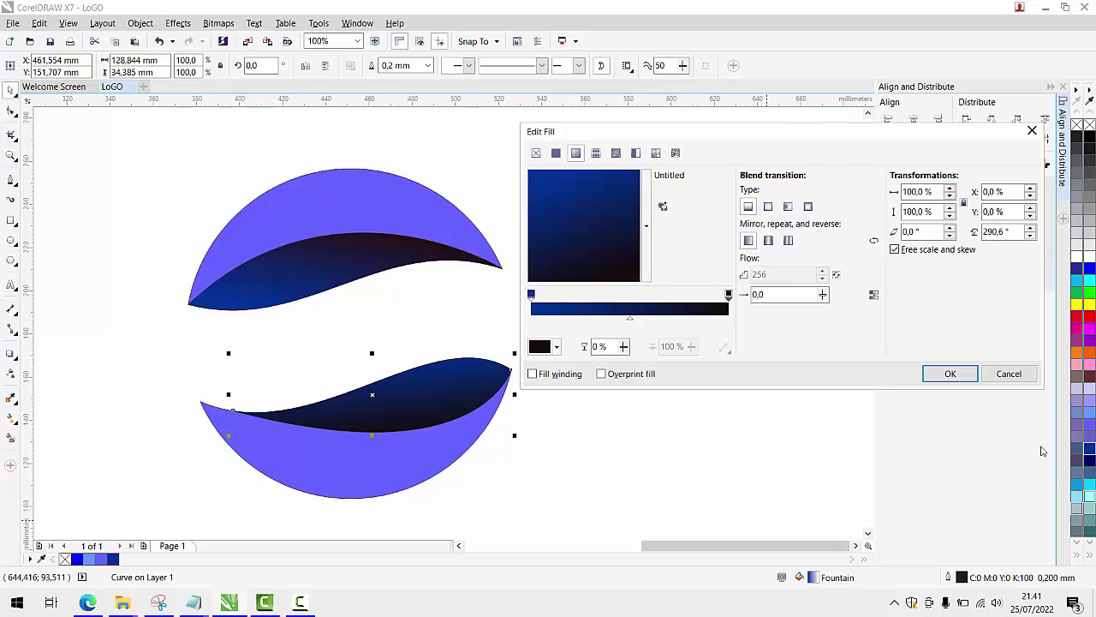
left_click(950, 375)
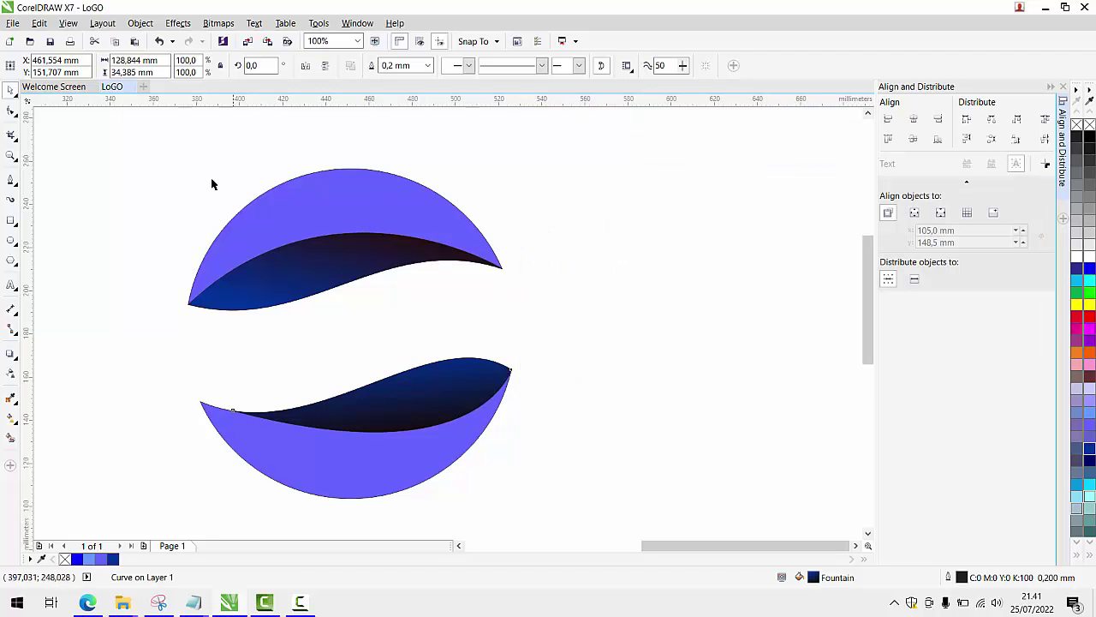
Step: Remove the outlines from all four logo shapes
left_click(614, 514)
left_click_drag(615, 514, 651, 529)
scroll(417, 310, "down", 1)
left_click_drag(231, 205, 531, 424)
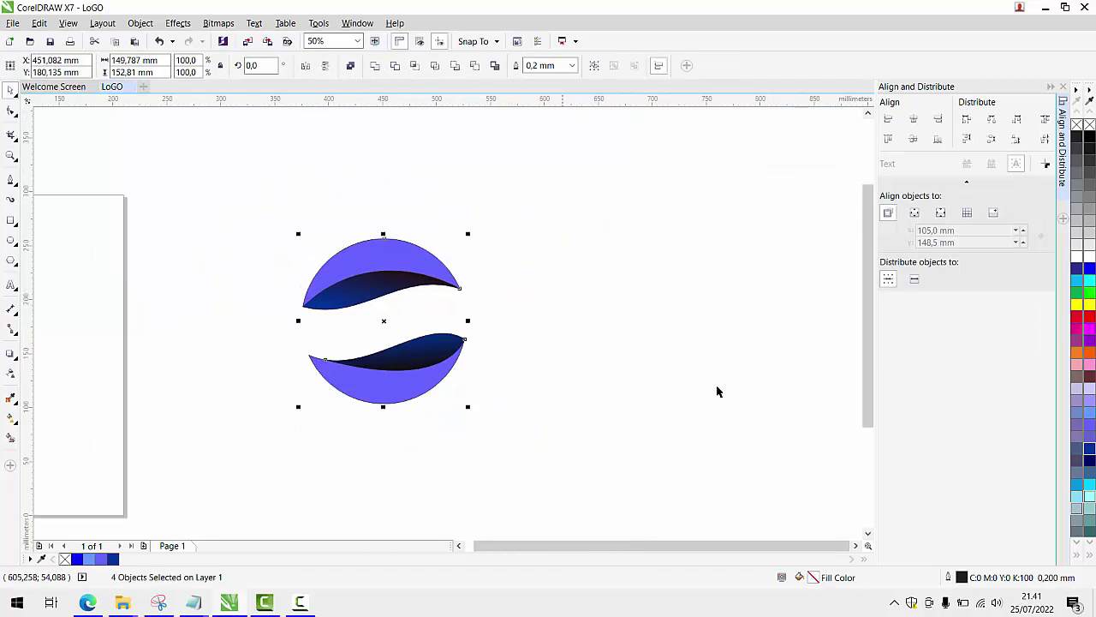
left_click(379, 225)
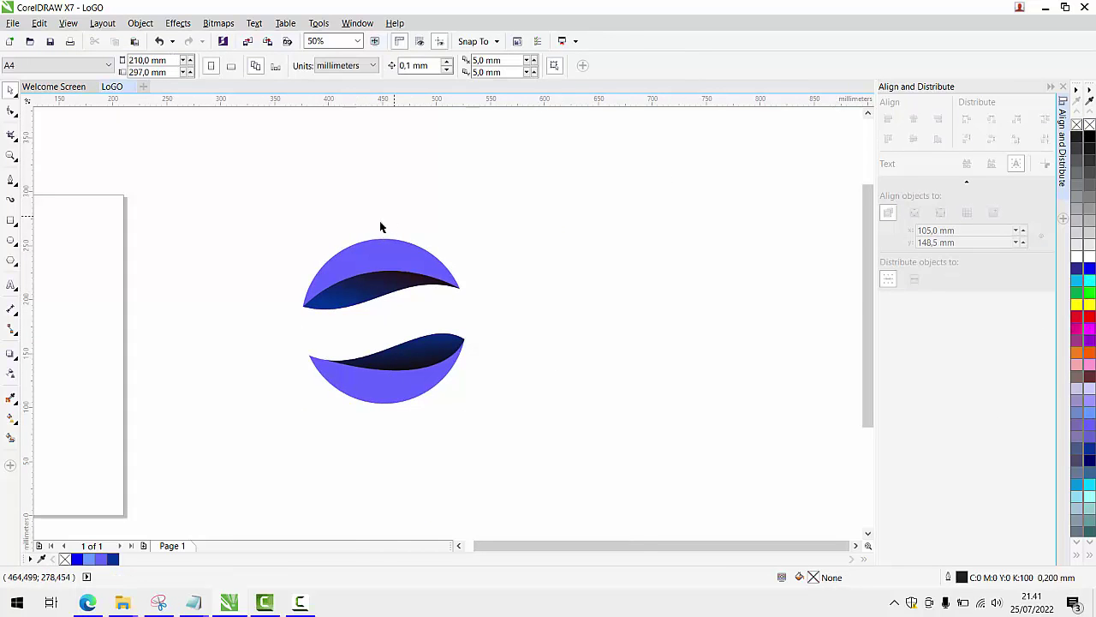
scroll(379, 227, "up", 1)
scroll(416, 326, "up", 1)
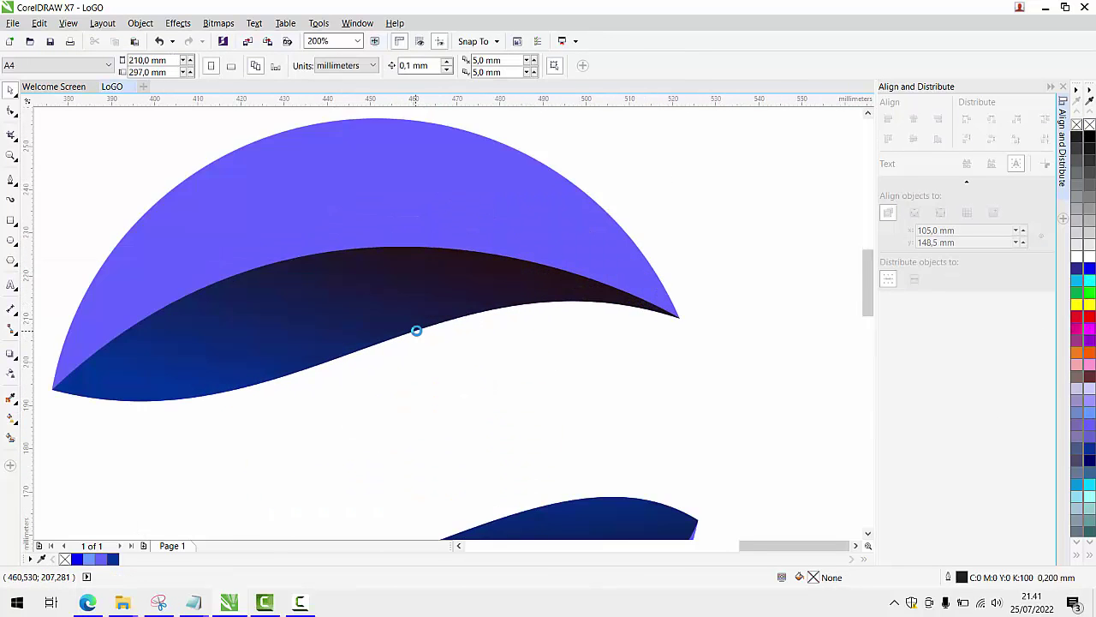
scroll(414, 317, "down", 2)
scroll(413, 291, "up", 1)
left_click(409, 277)
scroll(411, 283, "down", 1)
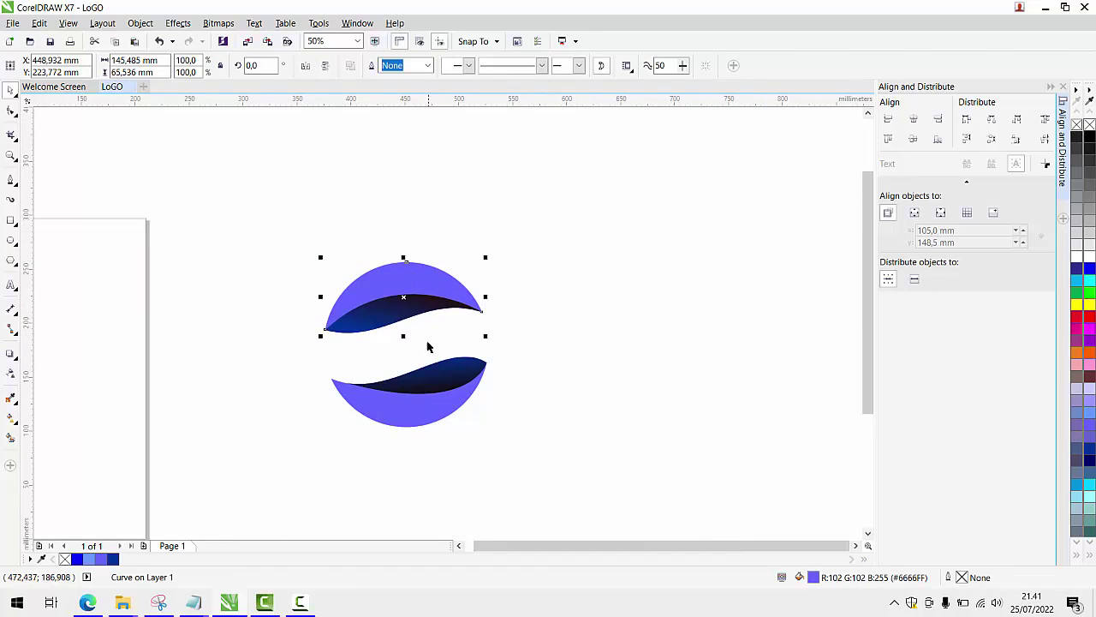
scroll(396, 353, "up", 1)
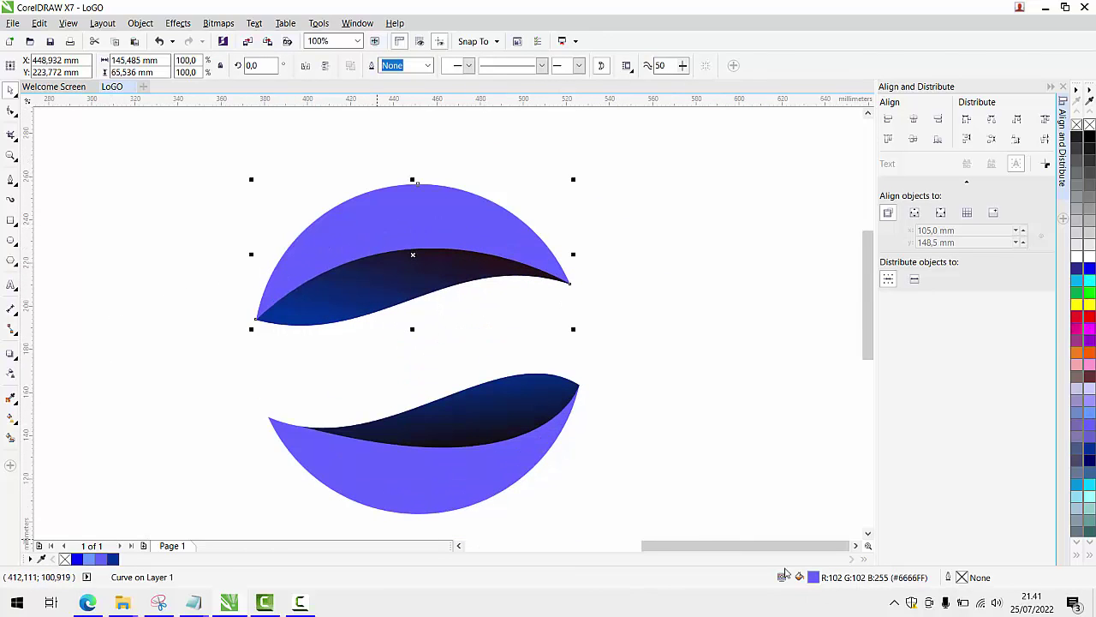
key("F11")
left_click_drag(618, 250, 614, 273)
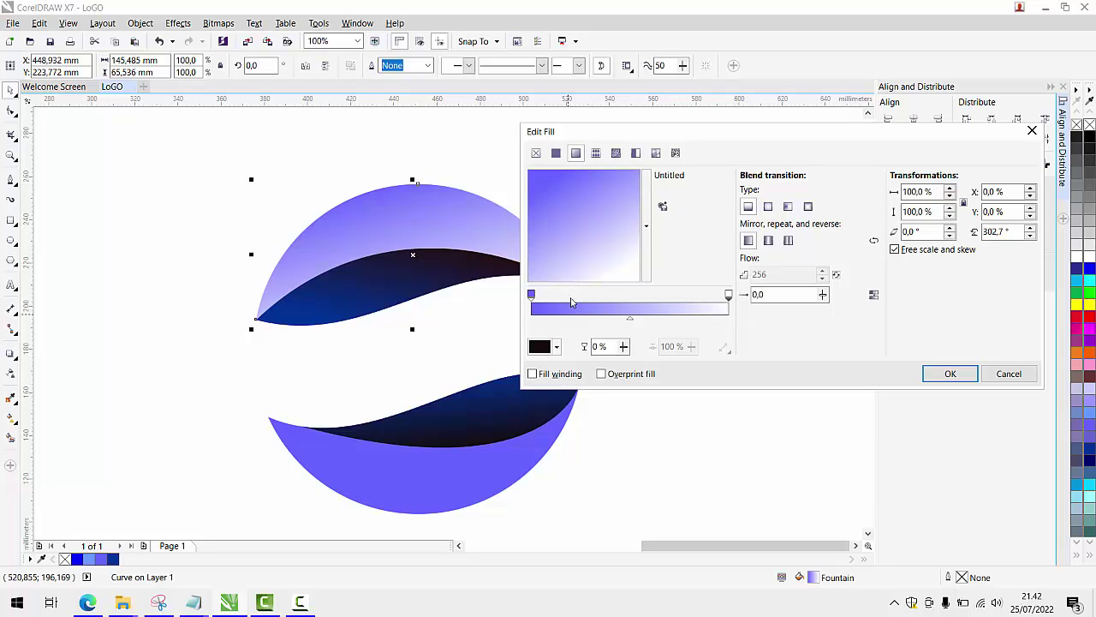
left_click(728, 295)
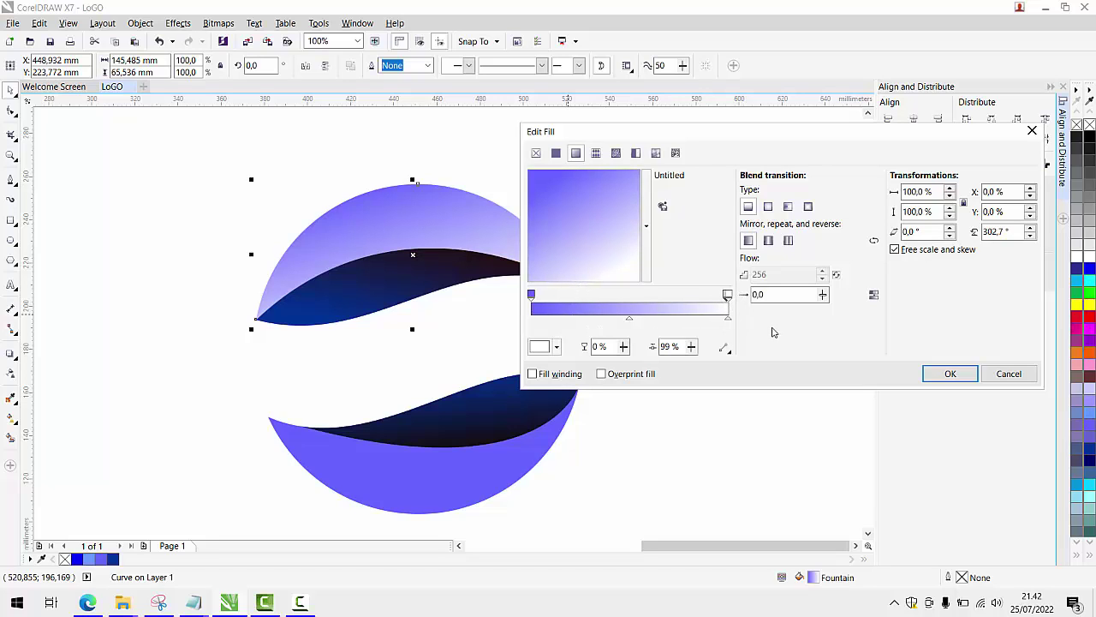
left_click(1009, 373)
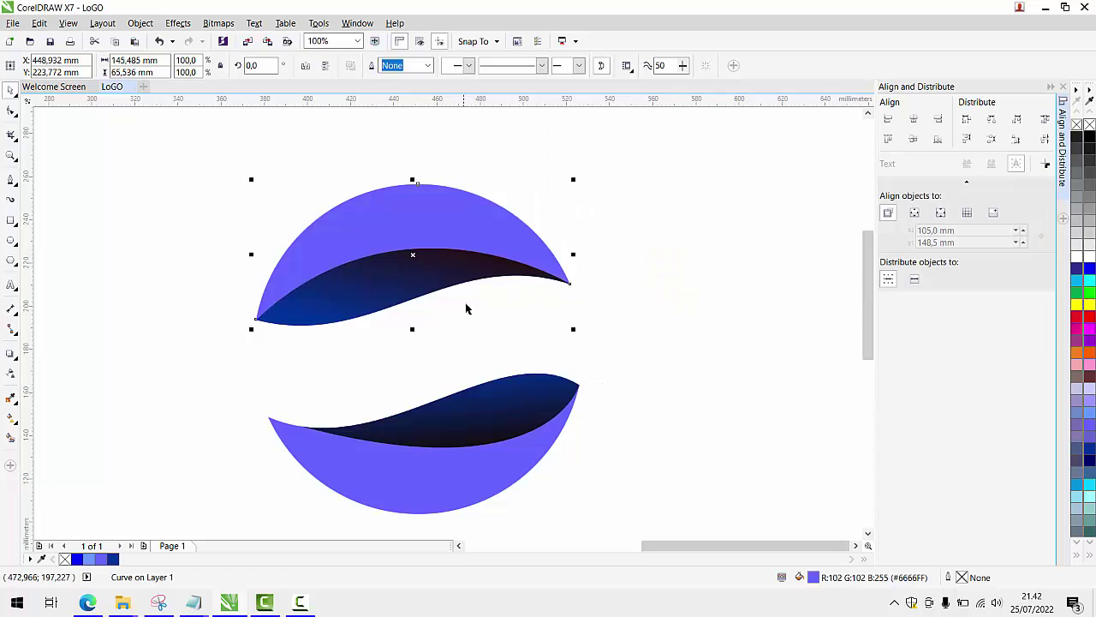
Step: Apply a horizontal linear fountain fill to the upper circle part, from violet-blue to purple (C36 M65 Y0 K0)
key("F11")
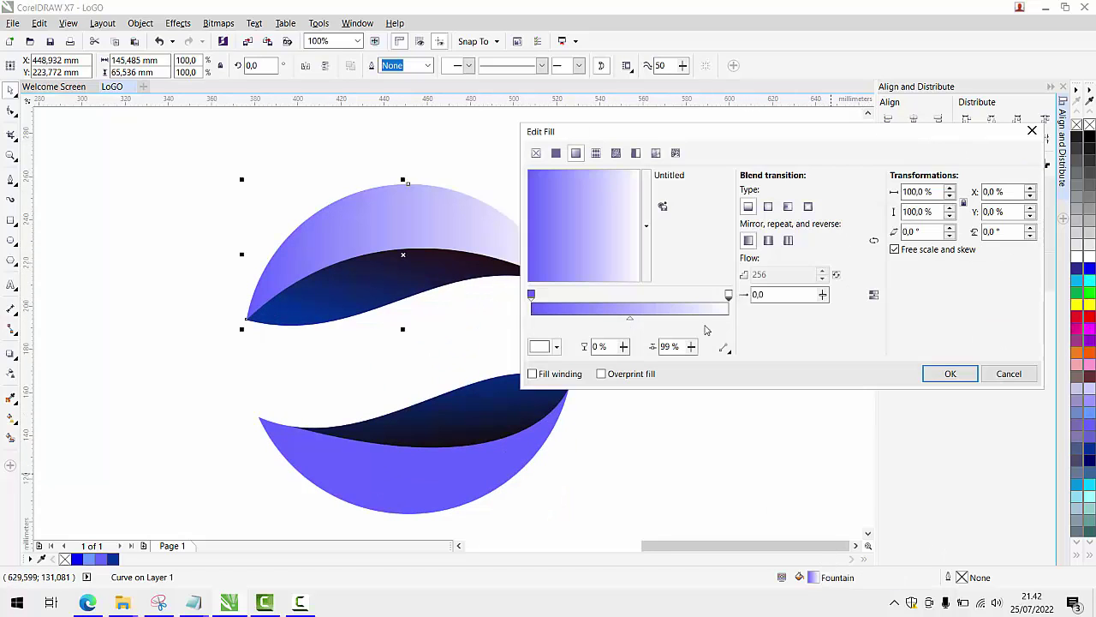
left_click(541, 346)
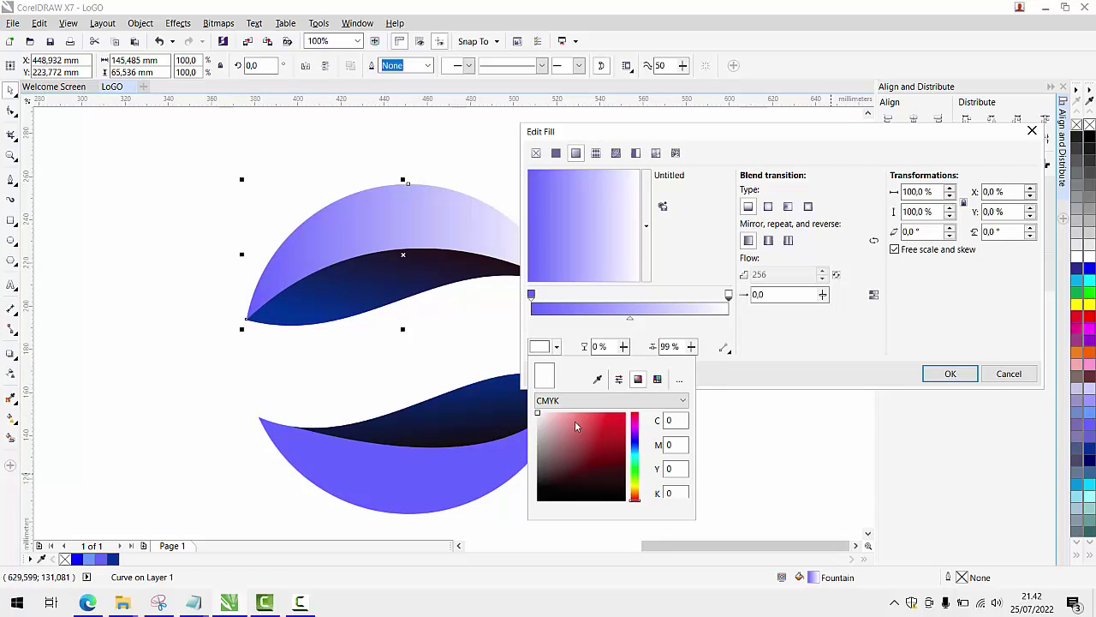
left_click(595, 441)
left_click(634, 463)
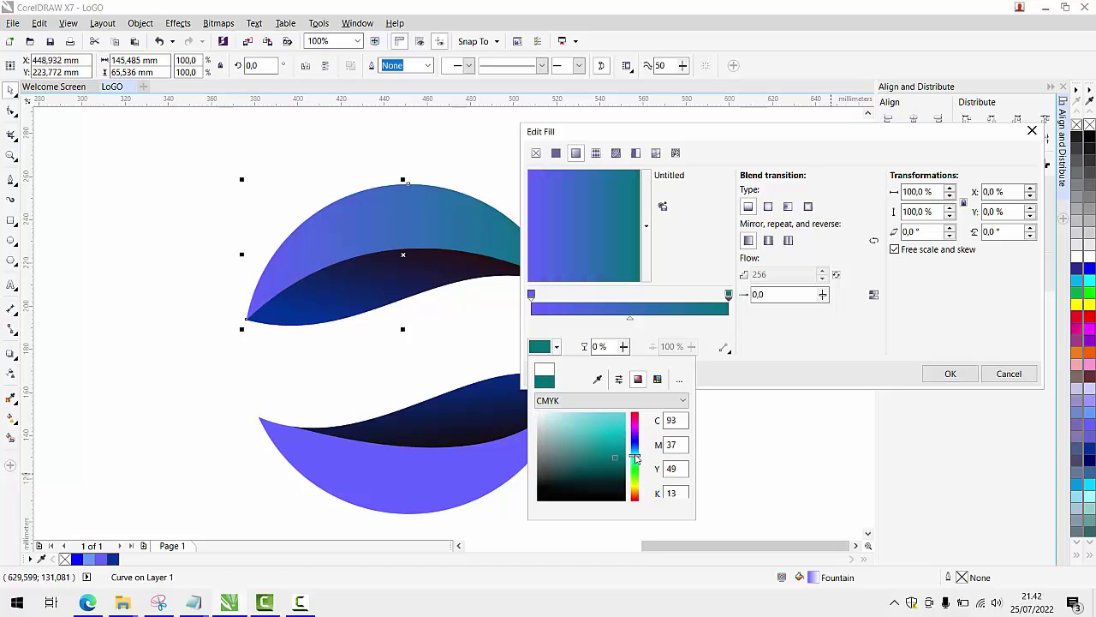
left_click(633, 430)
left_click(597, 423)
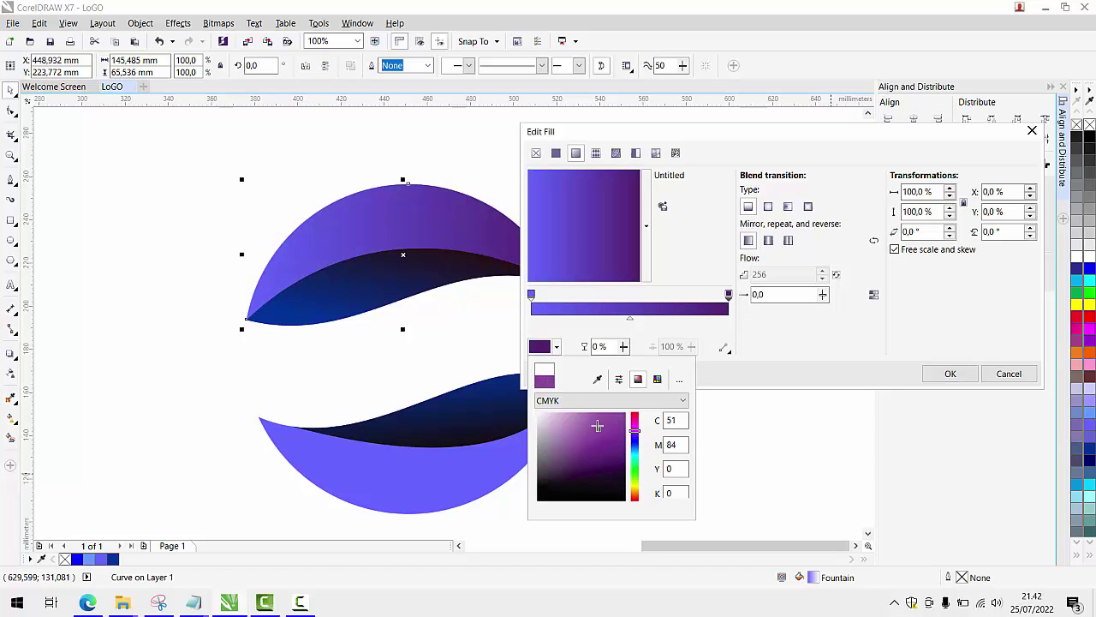
mouse_move(592, 434)
left_mouse_down()
mouse_move(576, 417)
mouse_move(588, 420)
left_mouse_up()
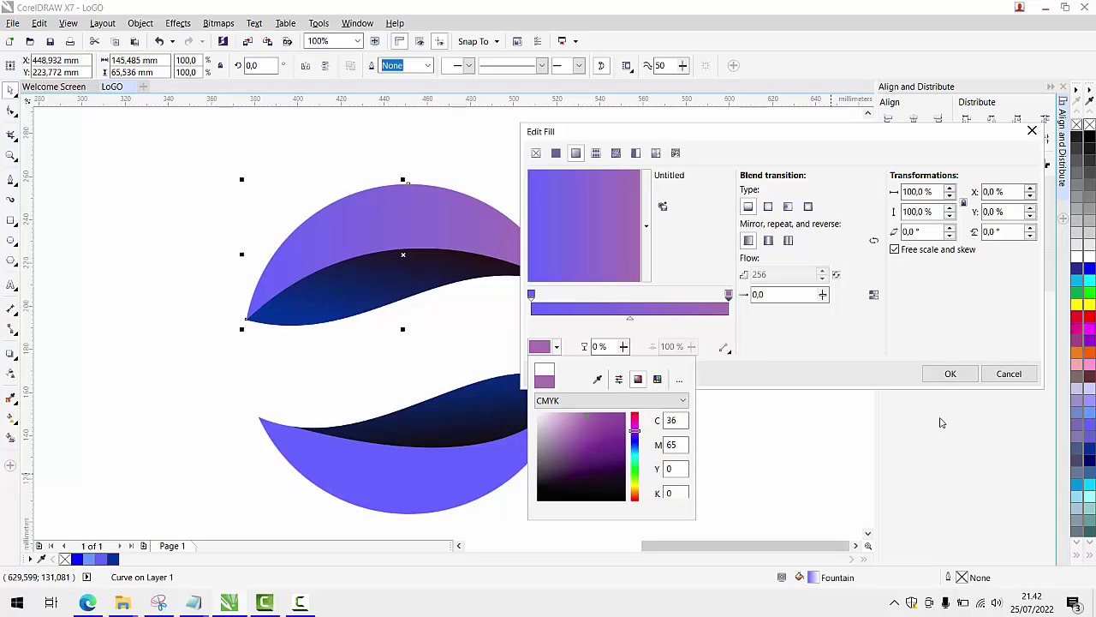
left_click(940, 375)
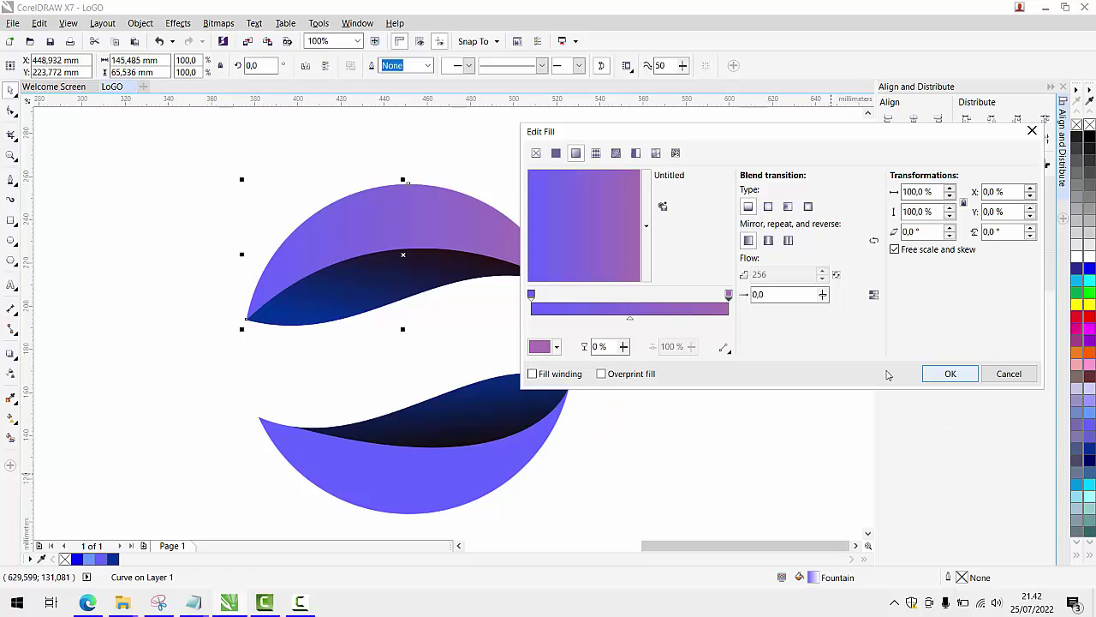
left_click(942, 374)
scroll(621, 292, "down", 2)
scroll(584, 280, "up", 1)
left_click(692, 348)
scroll(514, 343, "down", 2)
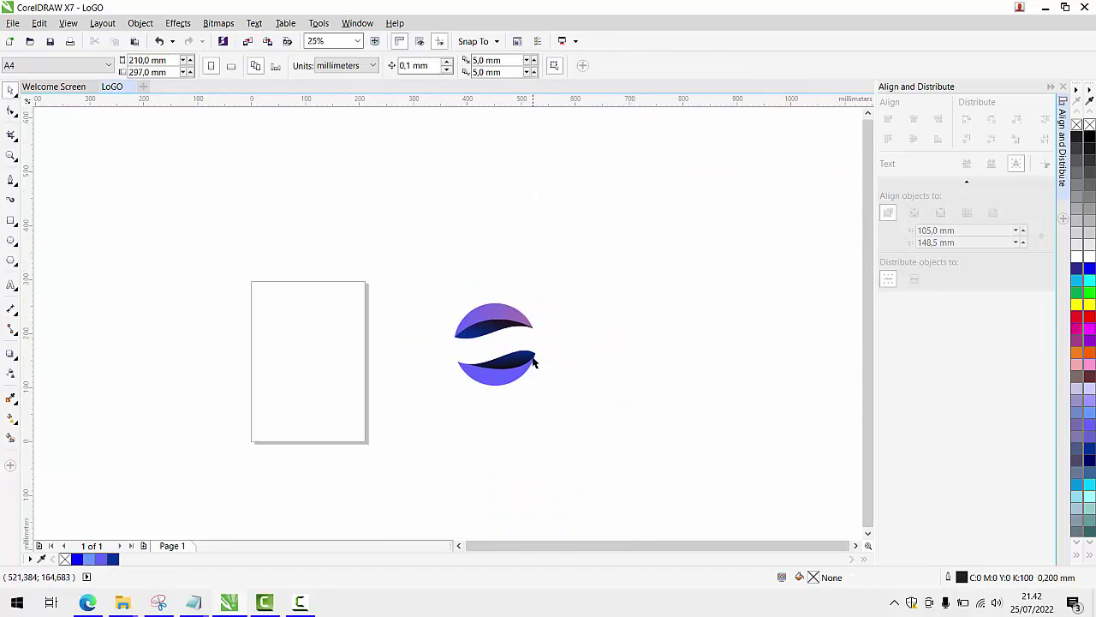
Step: Give the lower circle part a linear fountain fill from violet-blue to light pinkish purple (C13 M32 Y0 K0)
scroll(524, 377, "up", 2)
left_click(465, 380)
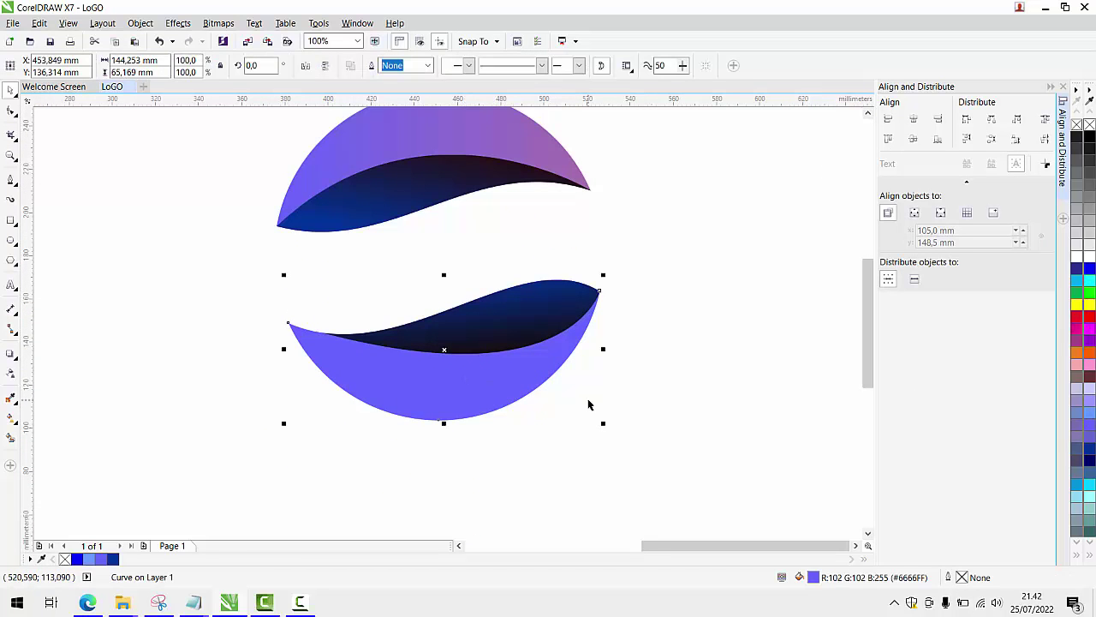
key("F11")
left_click_drag(697, 137, 858, 161)
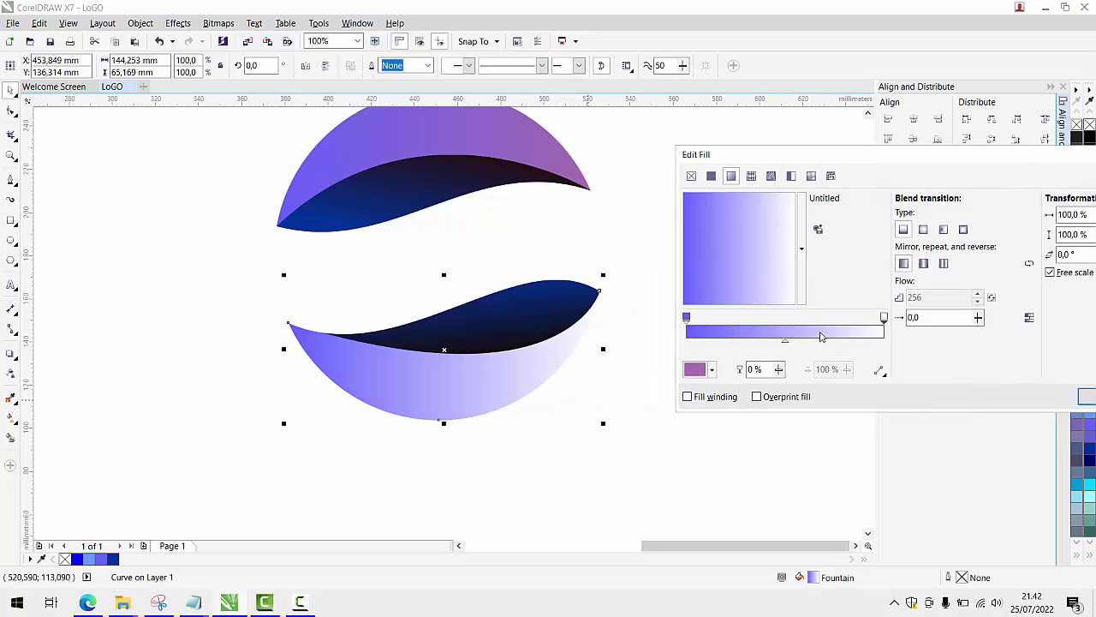
left_click(697, 374)
left_click(710, 443)
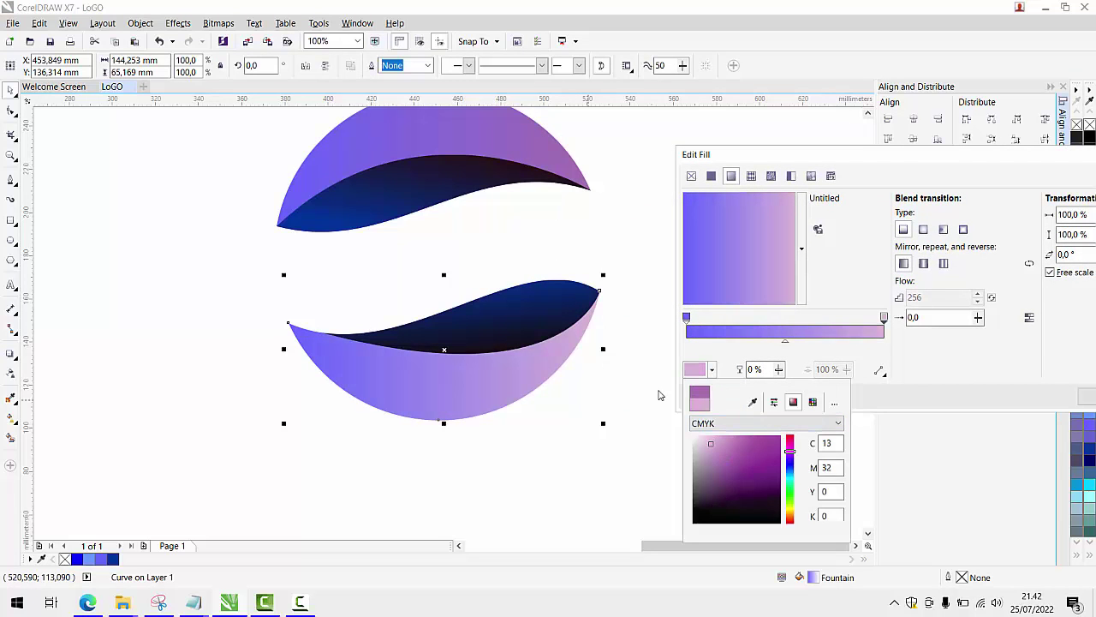
Step: Angle the lower circle part's gradient with the light end at the lower left, and move its midpoint to 57%
left_click(773, 283)
left_click_drag(749, 251, 729, 280)
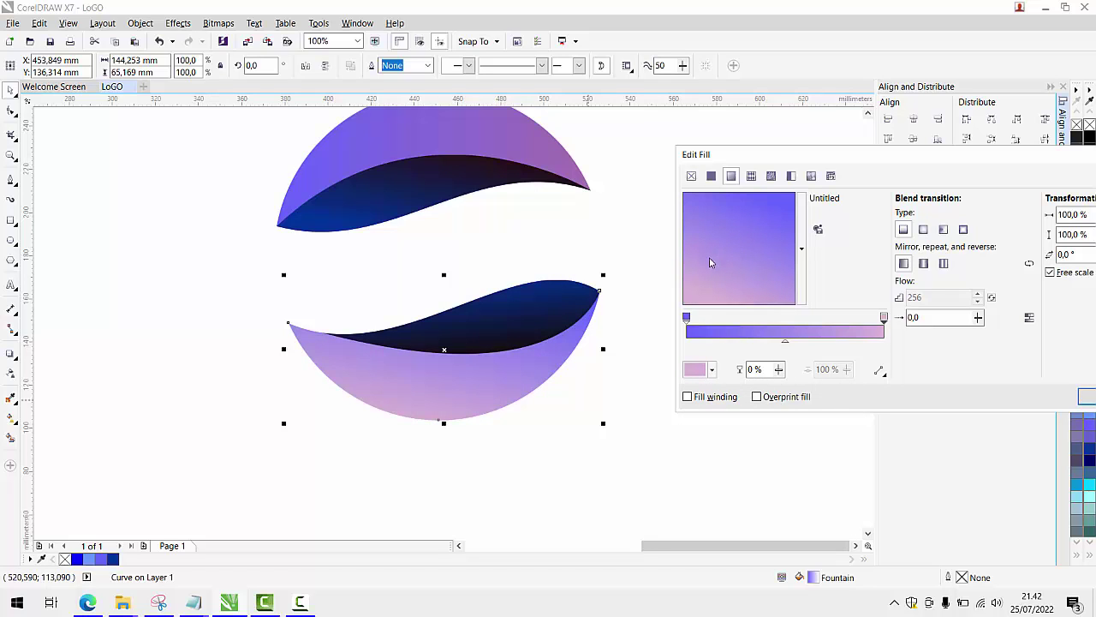
left_click_drag(705, 268, 724, 283)
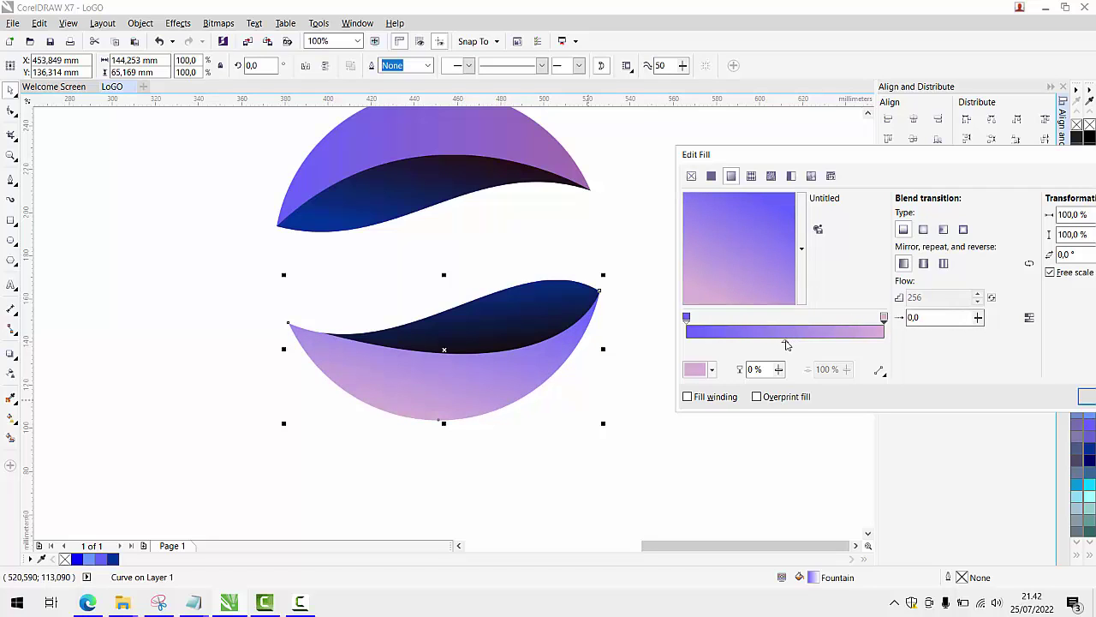
left_click_drag(786, 344, 799, 344)
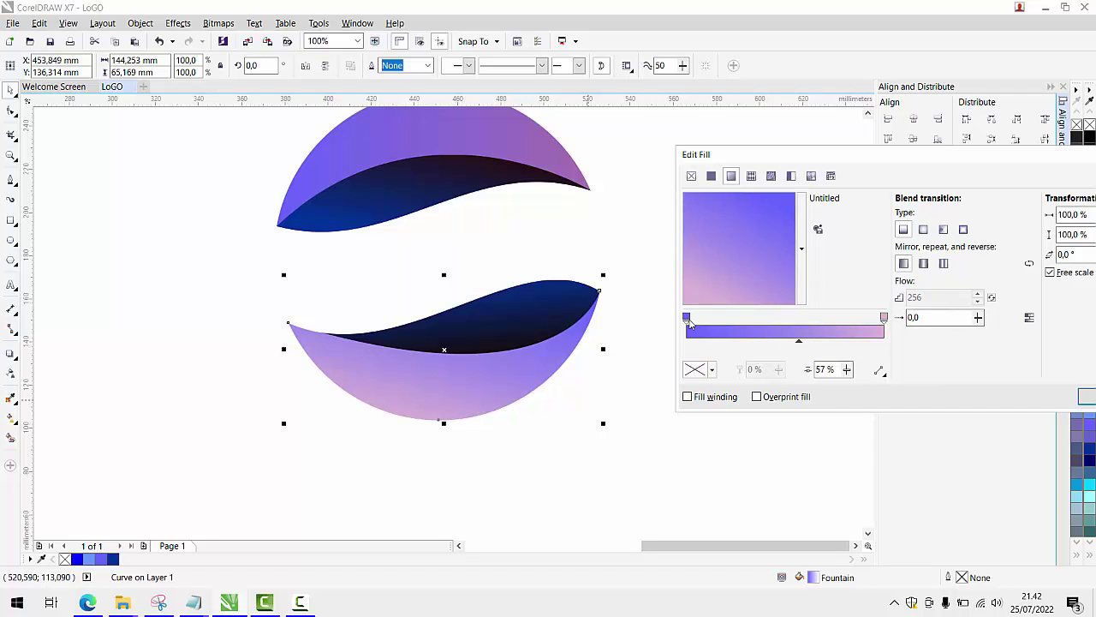
Step: Change the start color of the lower circle part's gradient to a stronger blue (#4F4FFF)
left_click(688, 320)
left_click(701, 369)
mouse_move(736, 436)
left_mouse_down()
mouse_move(769, 438)
mouse_move(754, 435)
left_mouse_up()
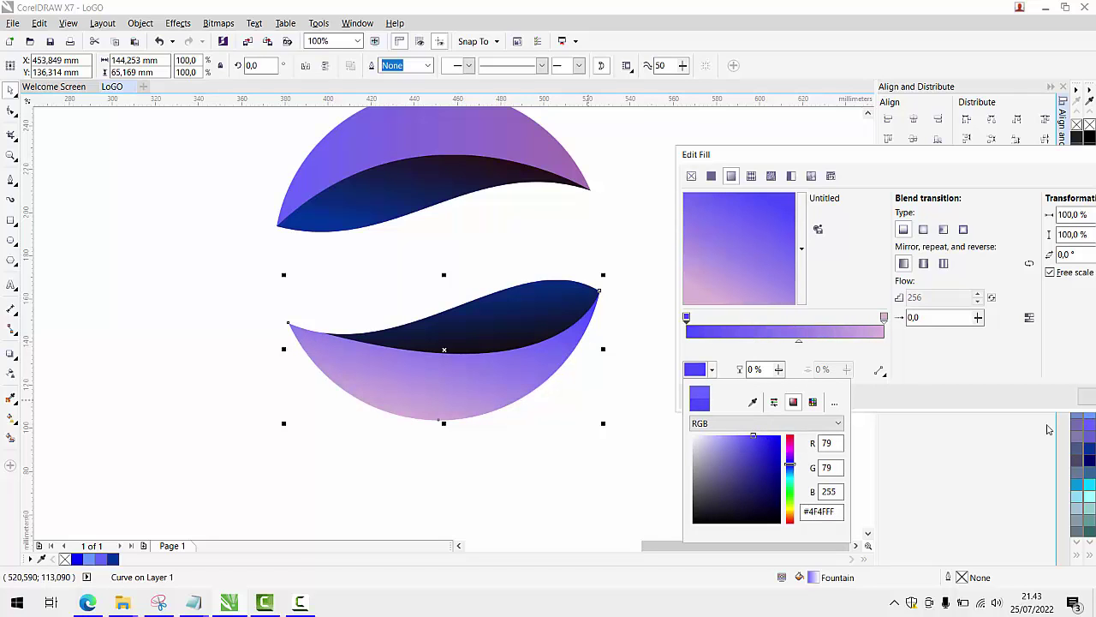
Step: Apply the edited gradient fill to the lower circle part and deselect it
left_click(989, 156)
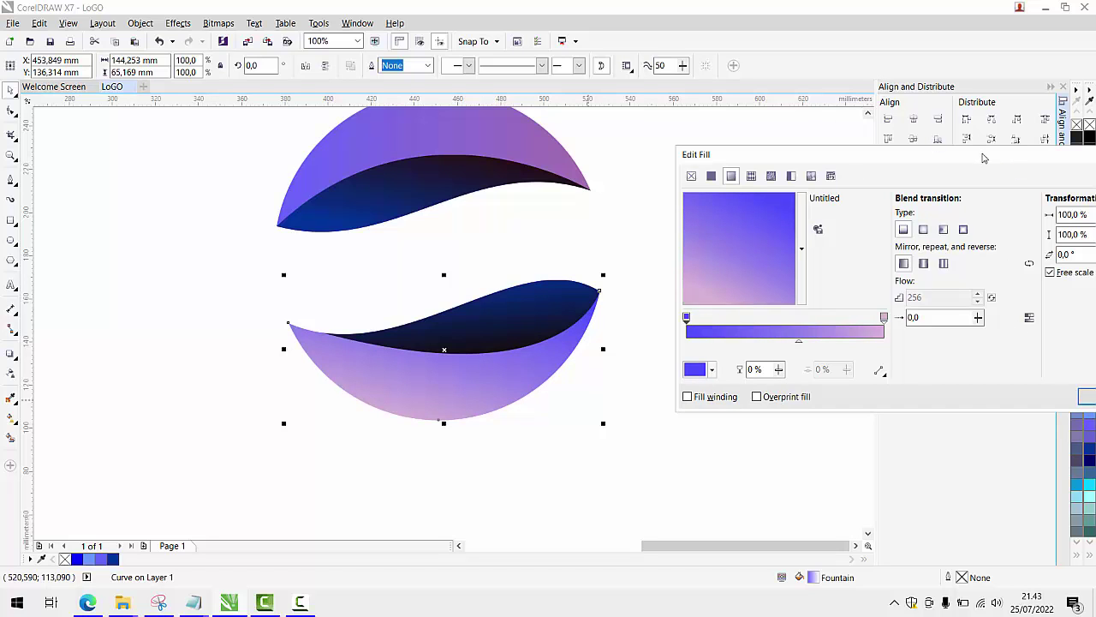
left_click_drag(983, 155, 769, 121)
left_click(892, 364)
scroll(507, 331, "down", 2)
left_click(534, 306)
scroll(501, 302, "up", 2)
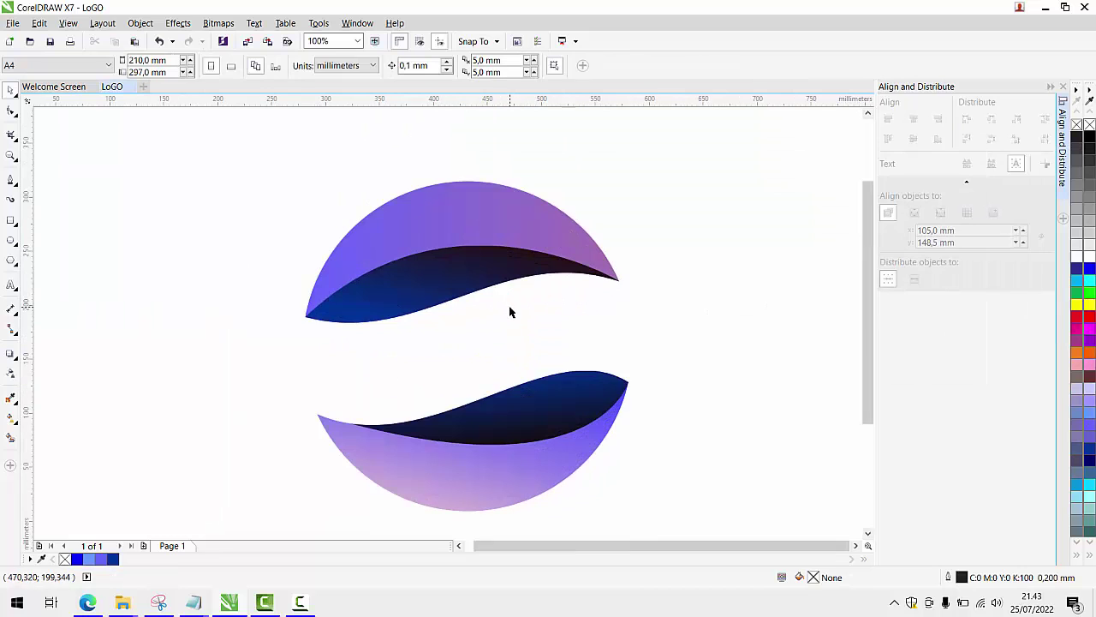
Step: Move the upper circle part together with its dark crescent about 19 mm down, closer to the lower half
scroll(509, 310, "down", 1)
scroll(451, 299, "up", 2)
scroll(477, 306, "down", 2)
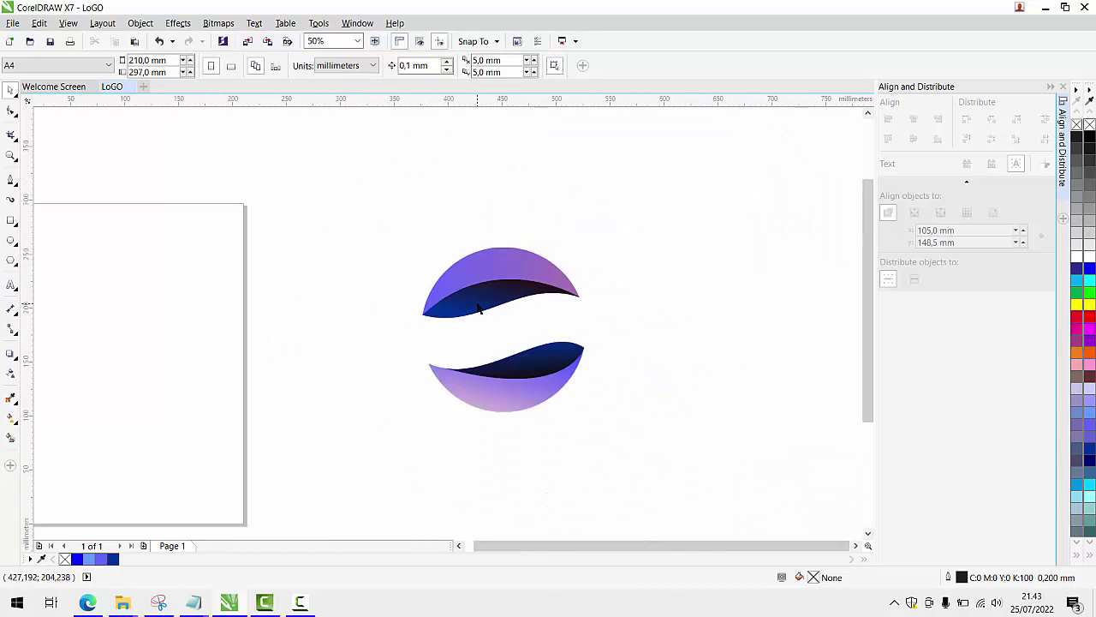
scroll(526, 315, "down", 2)
scroll(530, 311, "up", 2)
left_click(469, 310)
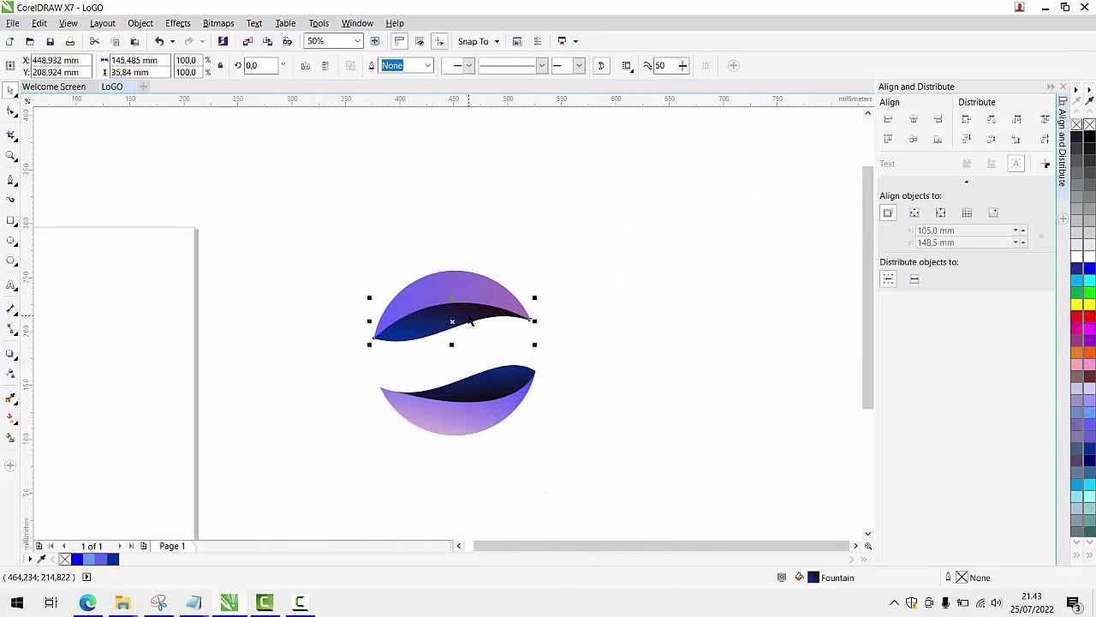
left_click_drag(330, 238, 575, 445)
left_click_drag(324, 209, 568, 368)
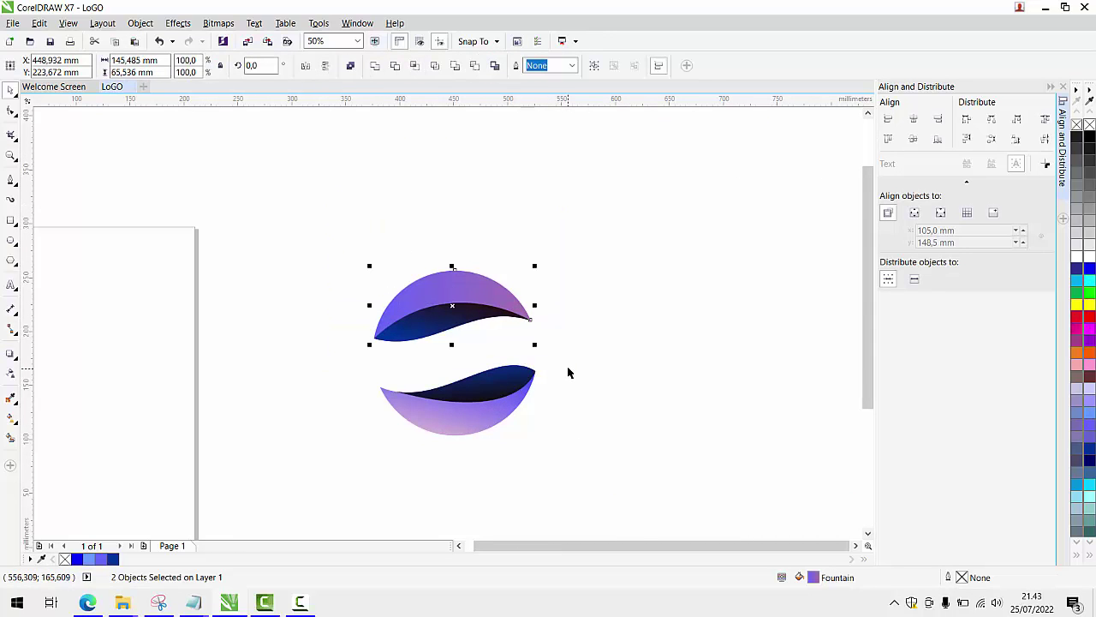
scroll(467, 317, "up", 1)
left_click_drag(463, 323, 469, 327)
scroll(471, 327, "down", 1)
left_click(540, 314)
Step: Examine the assembled round logo at several zoom levels to check its spacing and gradients
scroll(435, 372, "down", 1)
scroll(436, 377, "down", 1)
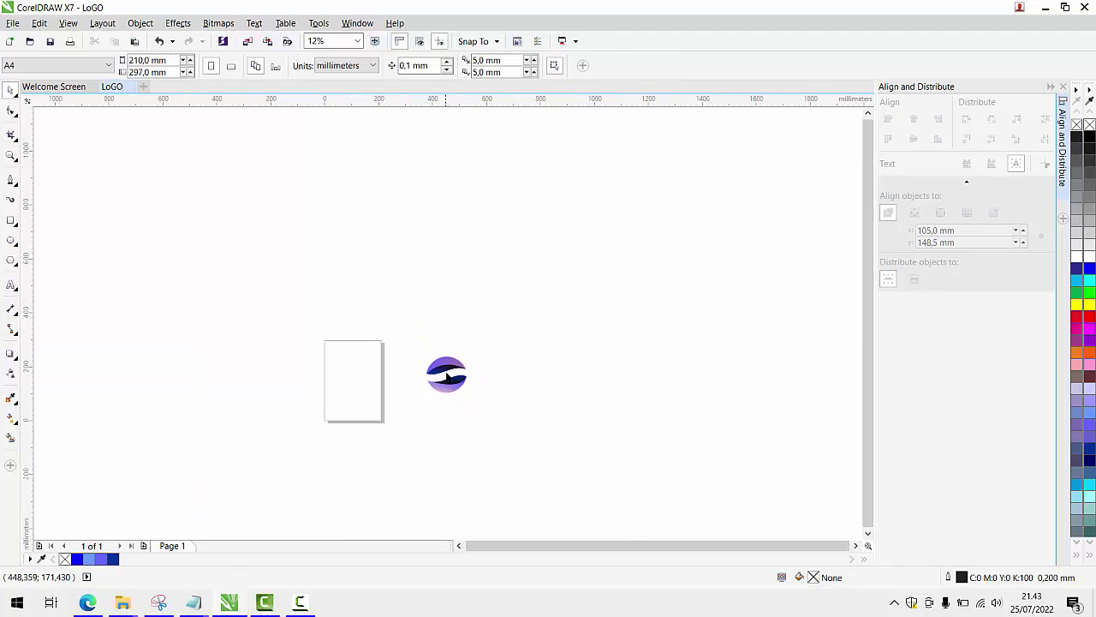
scroll(445, 372, "up", 2)
scroll(456, 365, "down", 1)
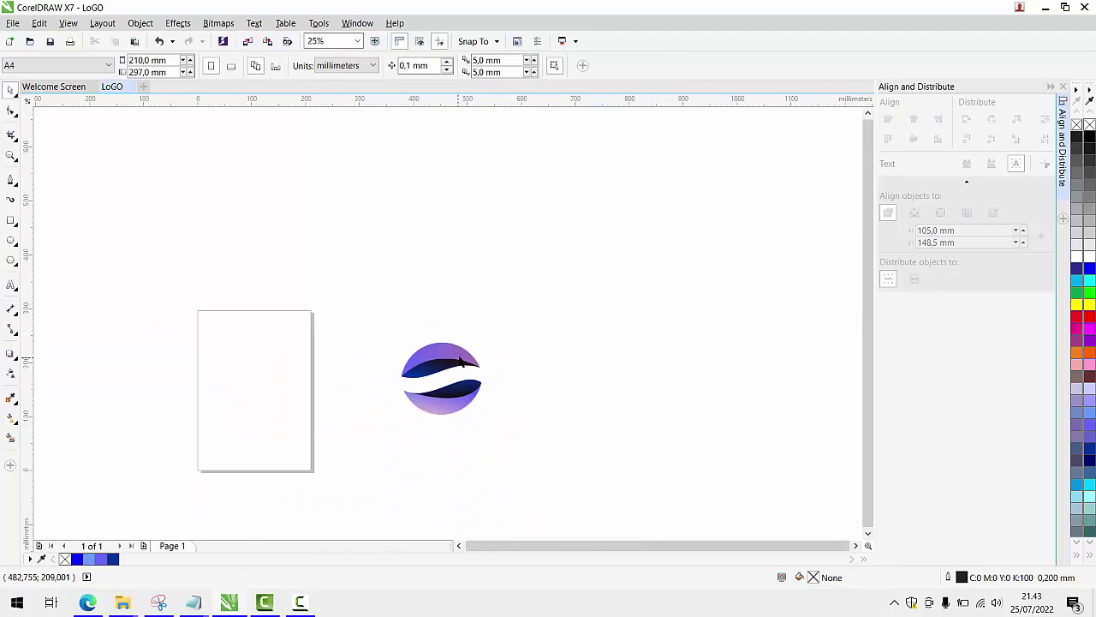
scroll(415, 368, "up", 1)
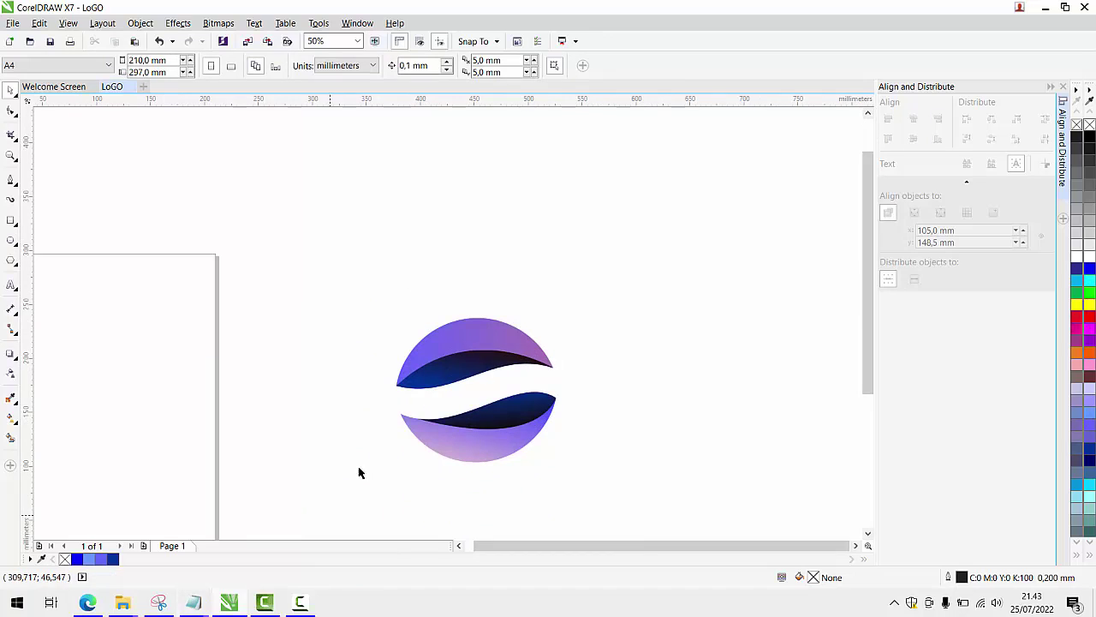
scroll(501, 335, "up", 1)
scroll(503, 337, "down", 1)
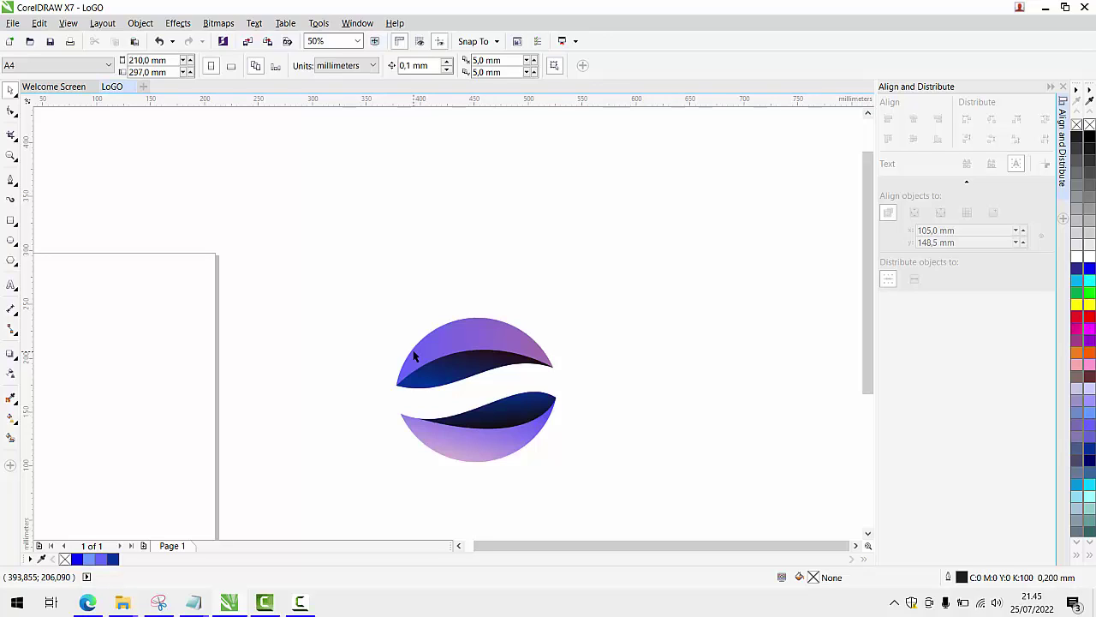
scroll(338, 326, "down", 1)
left_click(399, 348)
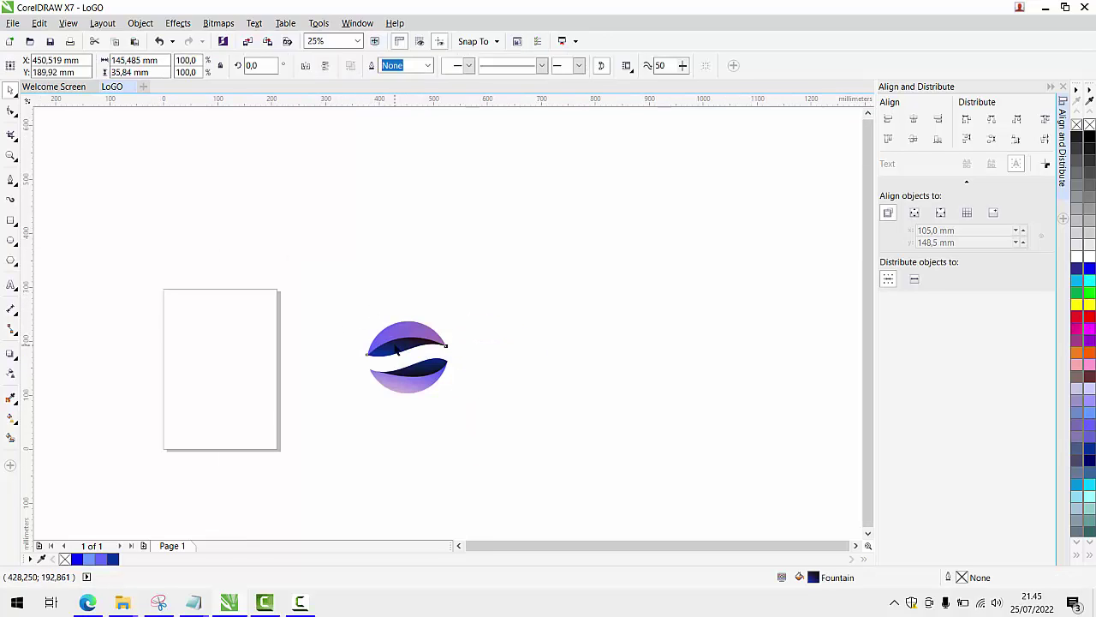
left_click(299, 603)
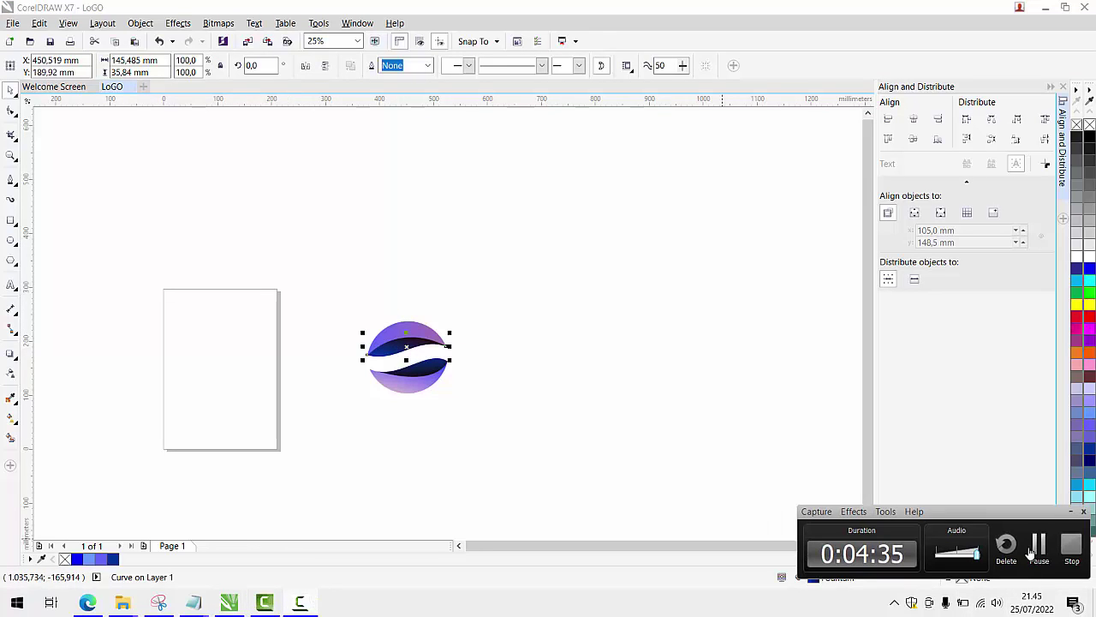